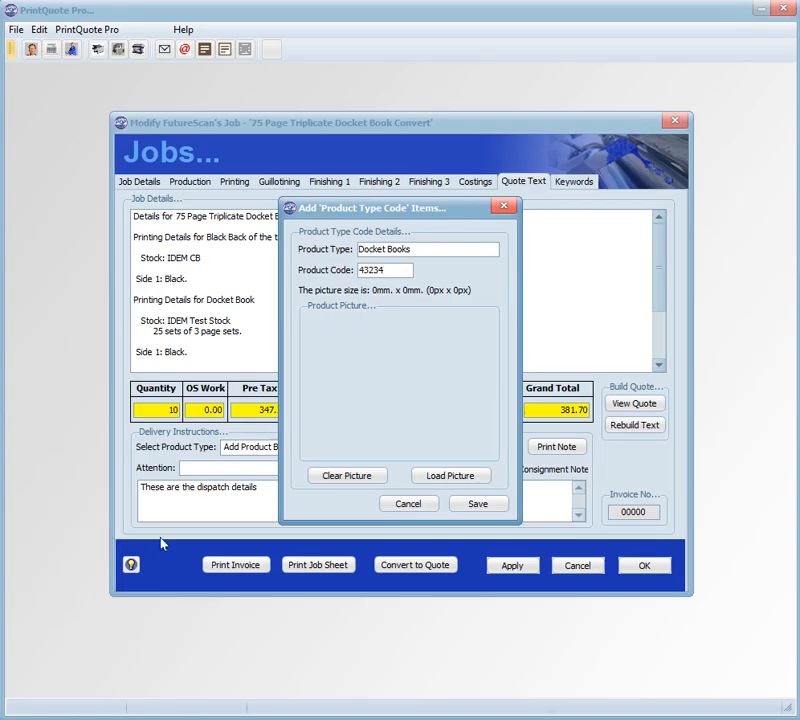
- Load Docket-Book.jpg as the product picture and save the Docket Books product type item
left_click(462, 476)
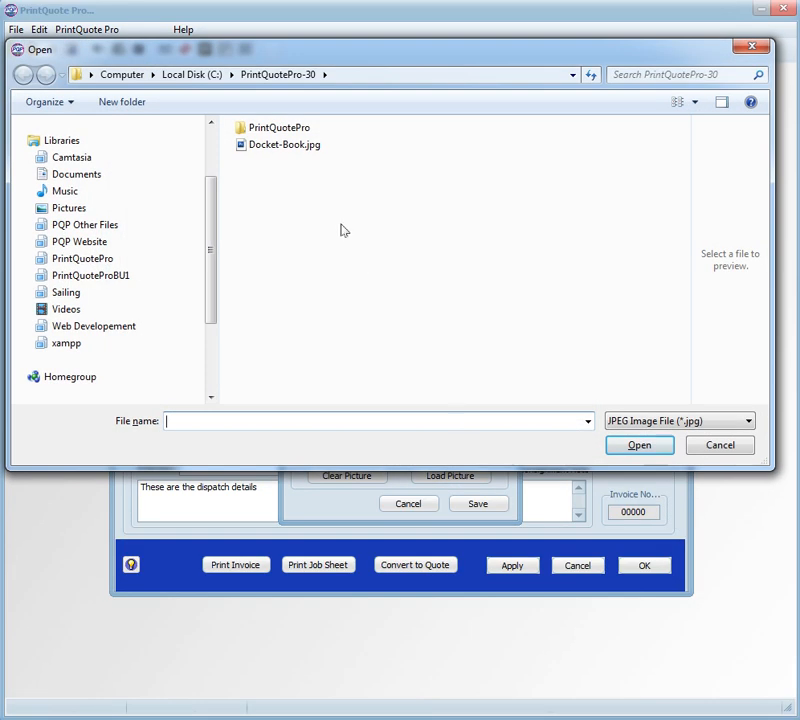
left_click(290, 145)
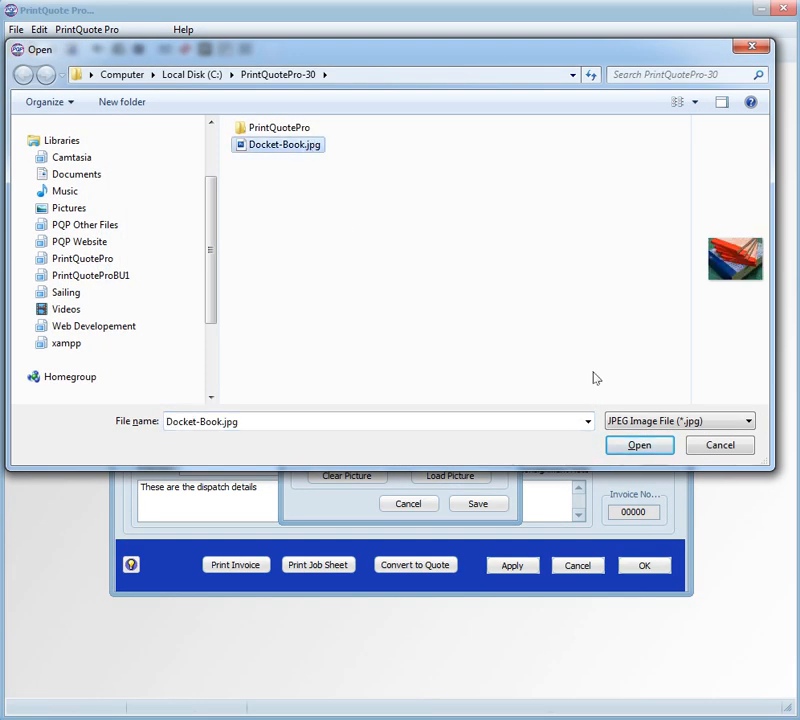
left_click(648, 447)
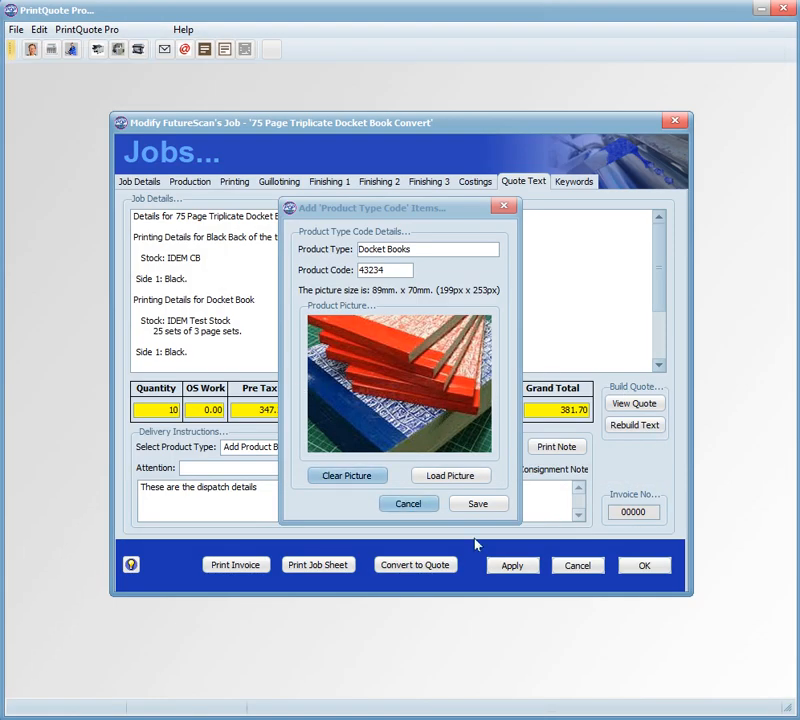
left_click(476, 504)
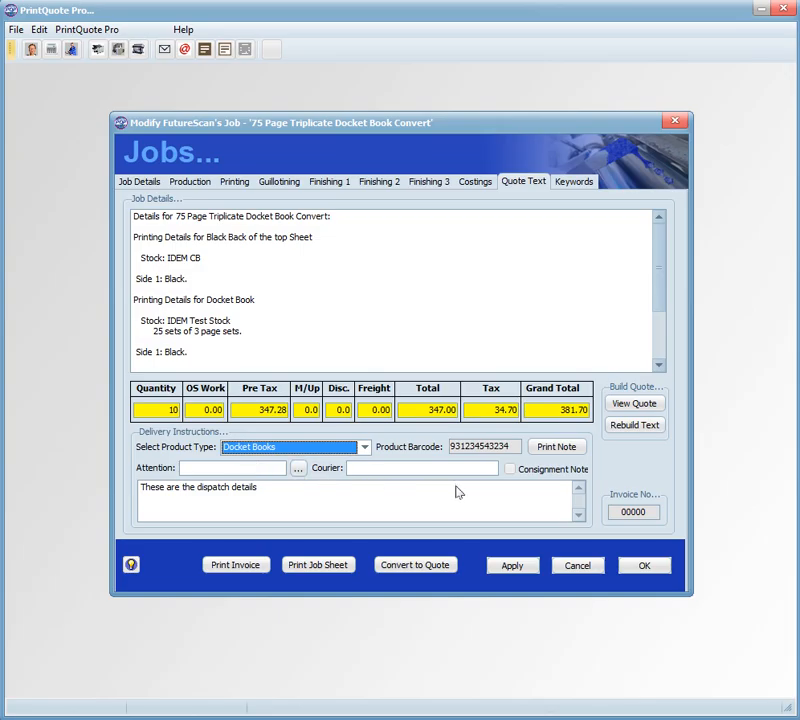
- Save the job with the Docket Books product type and its quote text changes, and open the label designer for its delivery note
left_click(574, 453)
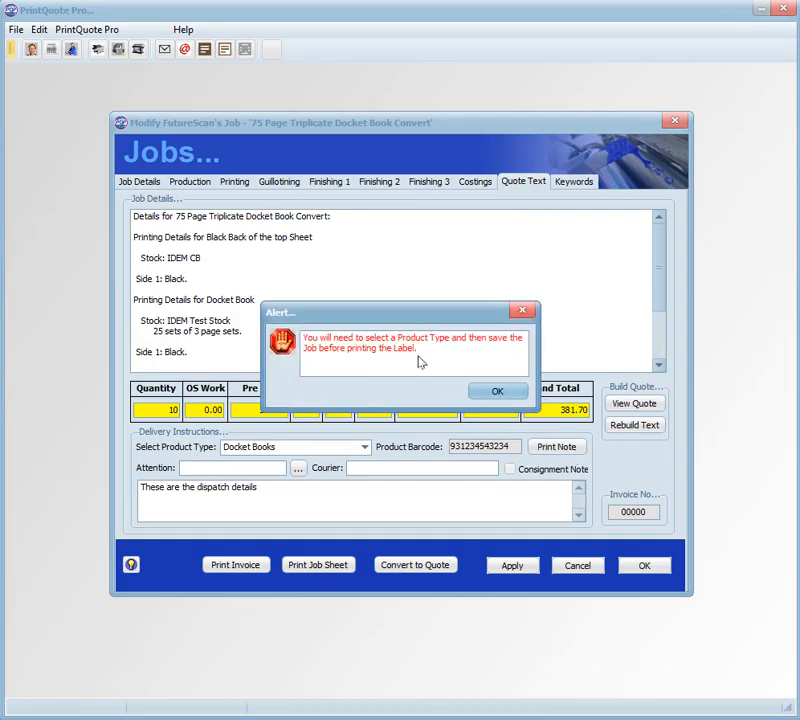
left_click(520, 391)
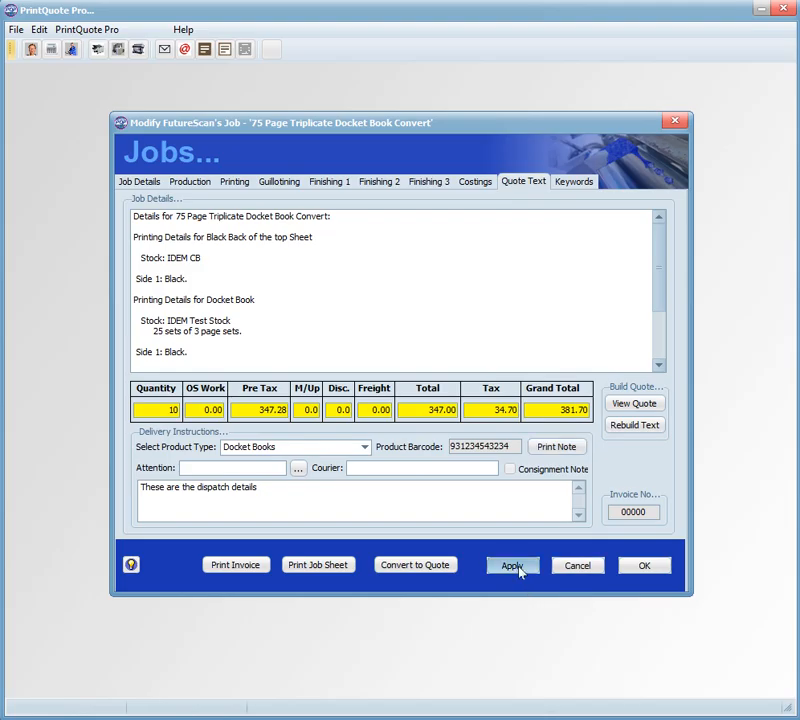
left_click(519, 570)
left_click(489, 391)
left_click(502, 426)
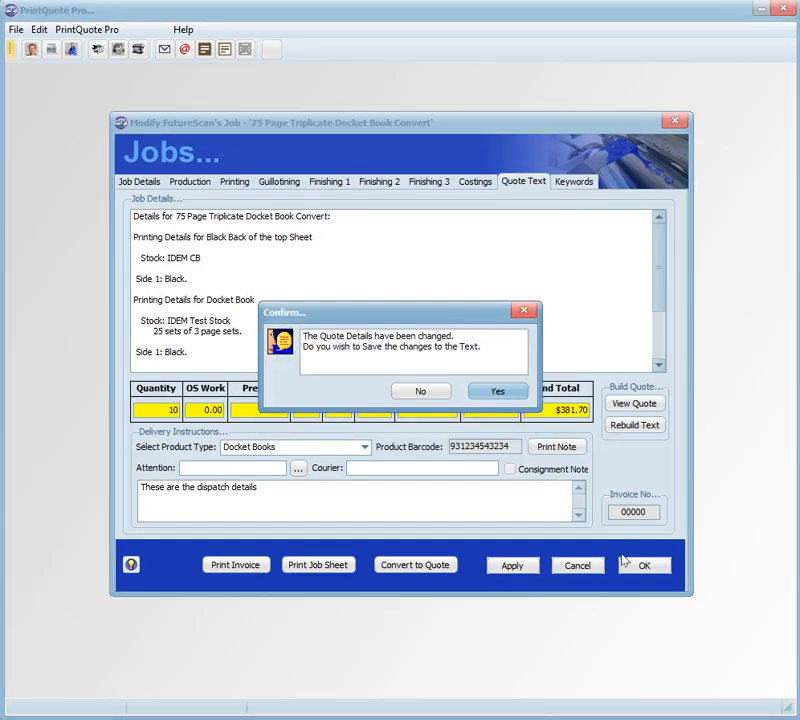
left_click(494, 393)
left_click(554, 447)
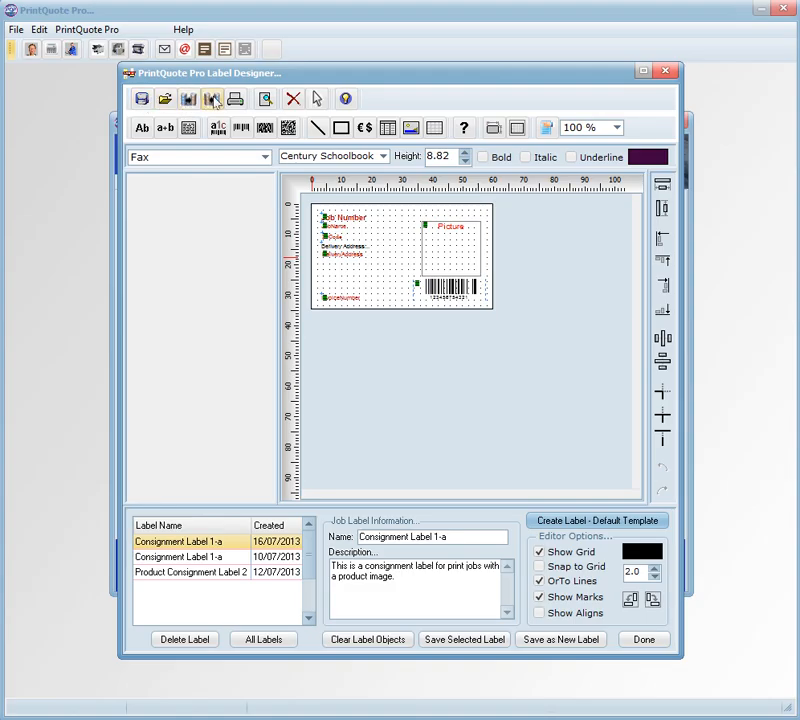
- Read the help topic on the Label Designer and close it
left_click(346, 99)
left_click_drag(525, 354, 519, 322)
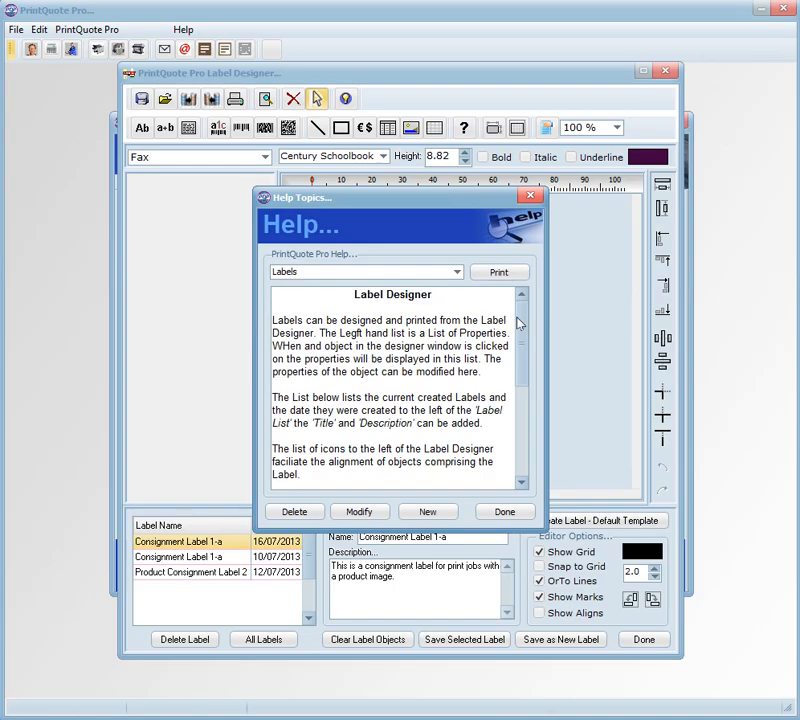
left_click(530, 195)
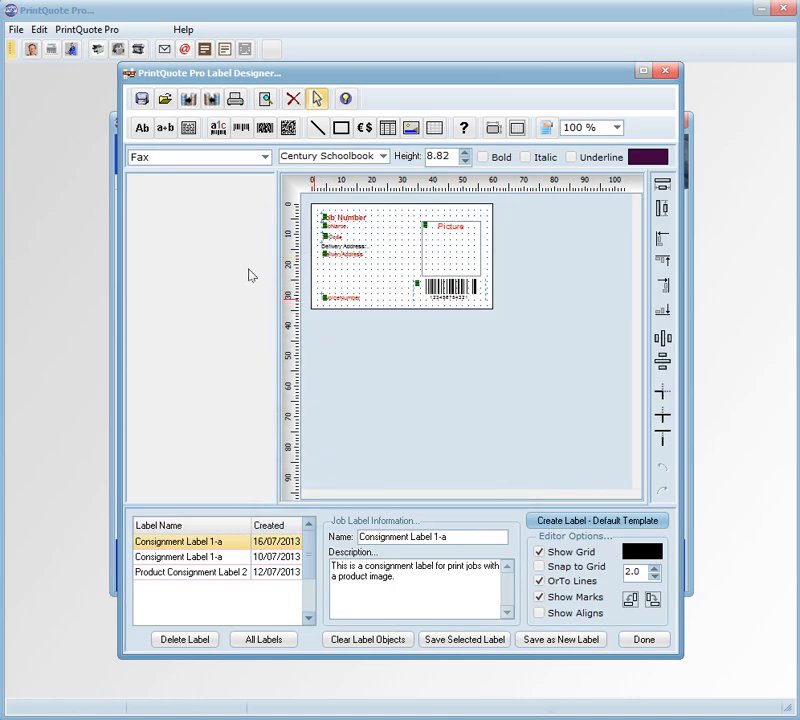
- Try adding a dollar symbol between the delivery address and barcode, look through its character choices, and delete it
left_click(140, 130)
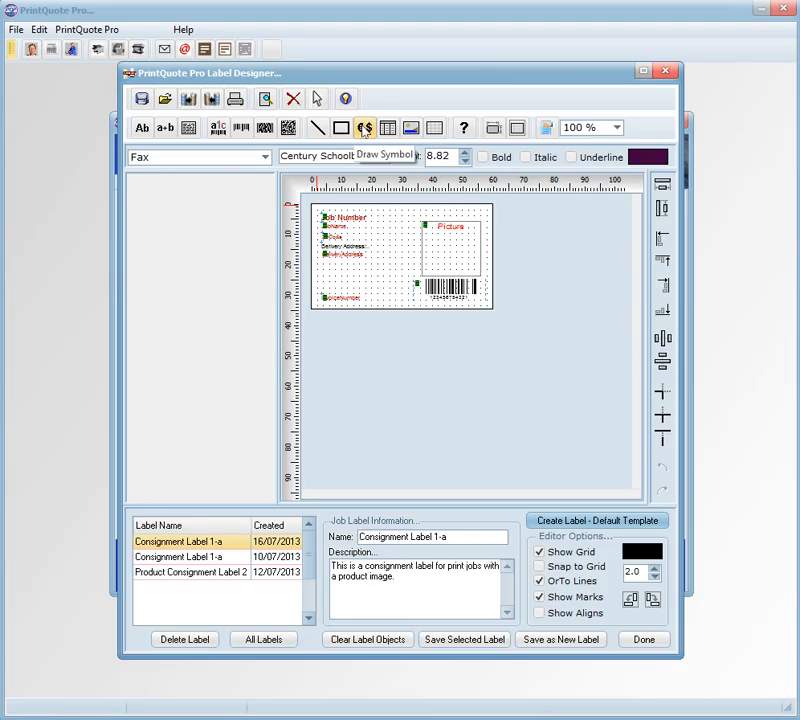
left_click(364, 131)
left_click(379, 278)
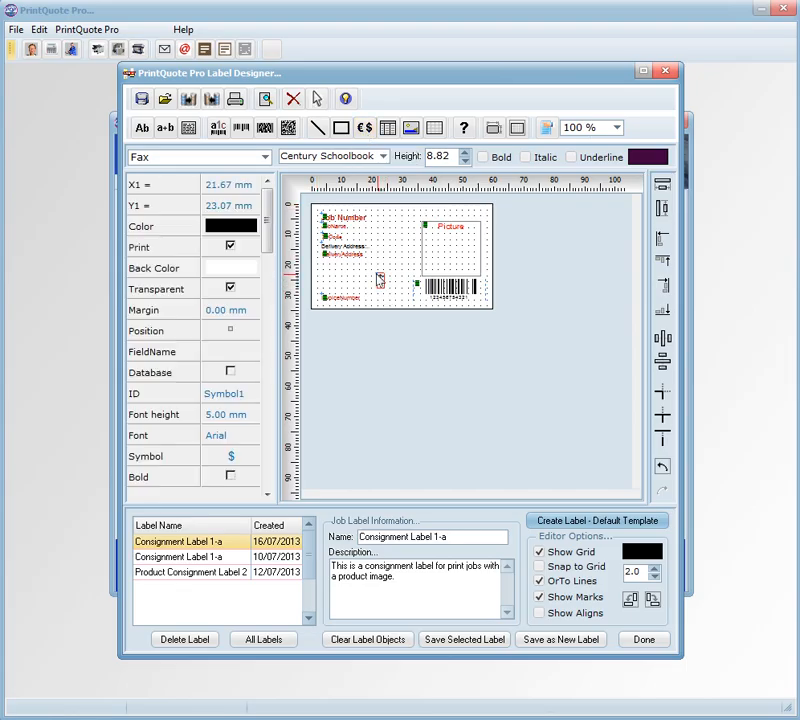
left_click_drag(267, 220, 268, 350)
left_click(248, 374)
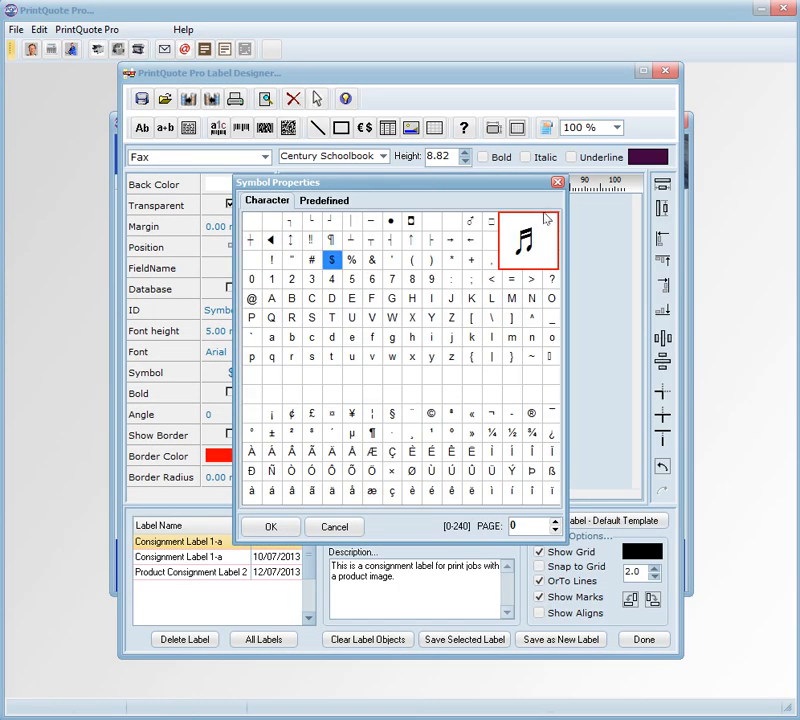
left_click(557, 182)
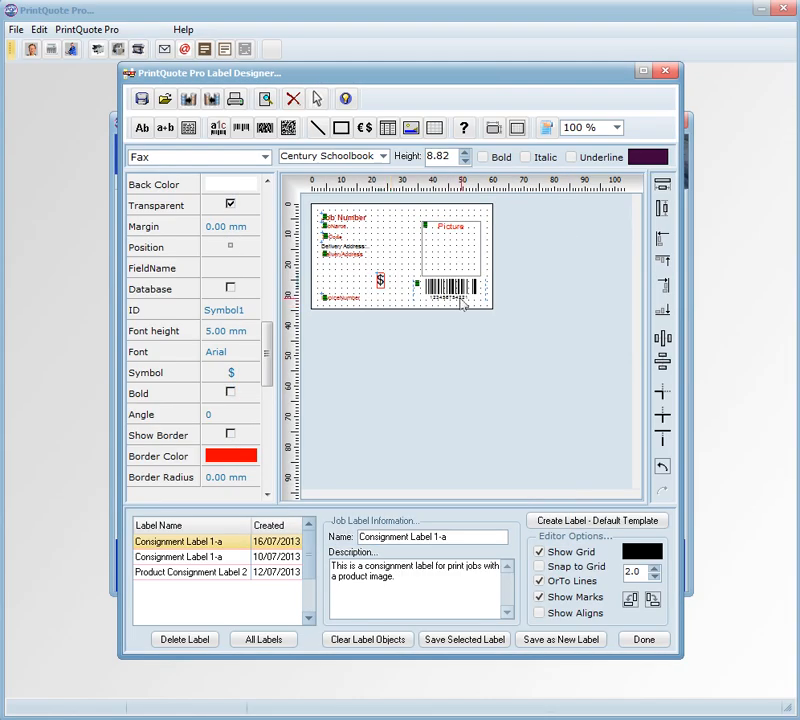
left_click(293, 100)
left_click(512, 392)
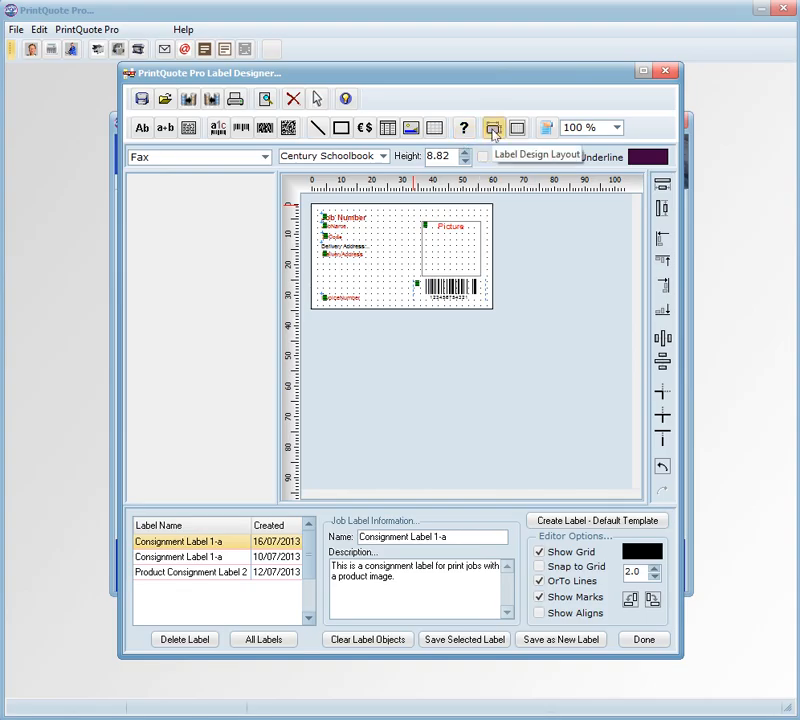
- In the label design layout, choose the first label of the last row as the sheet position
left_click(493, 132)
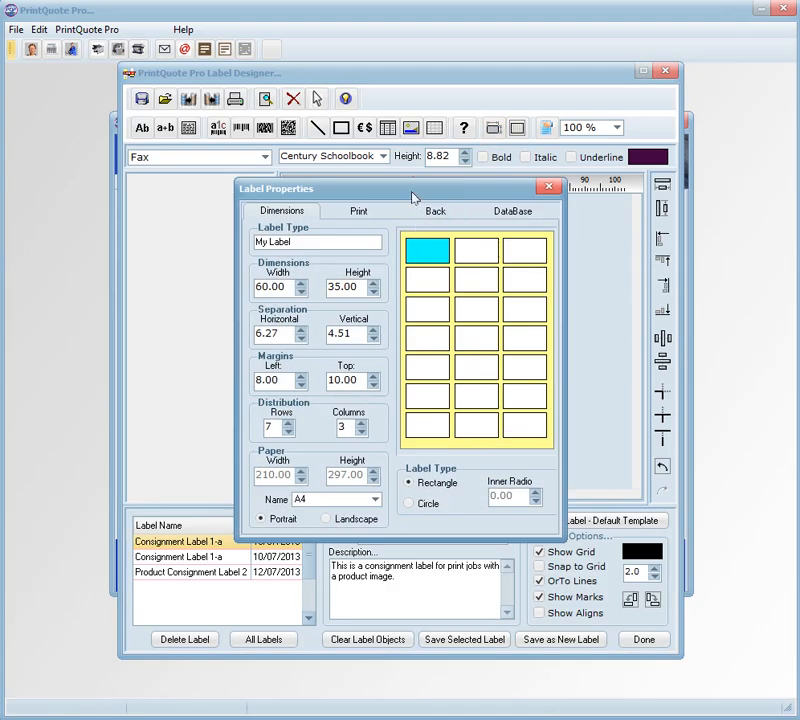
left_click(467, 282)
left_click(413, 285)
left_click(424, 310)
left_click(479, 312)
left_click(520, 315)
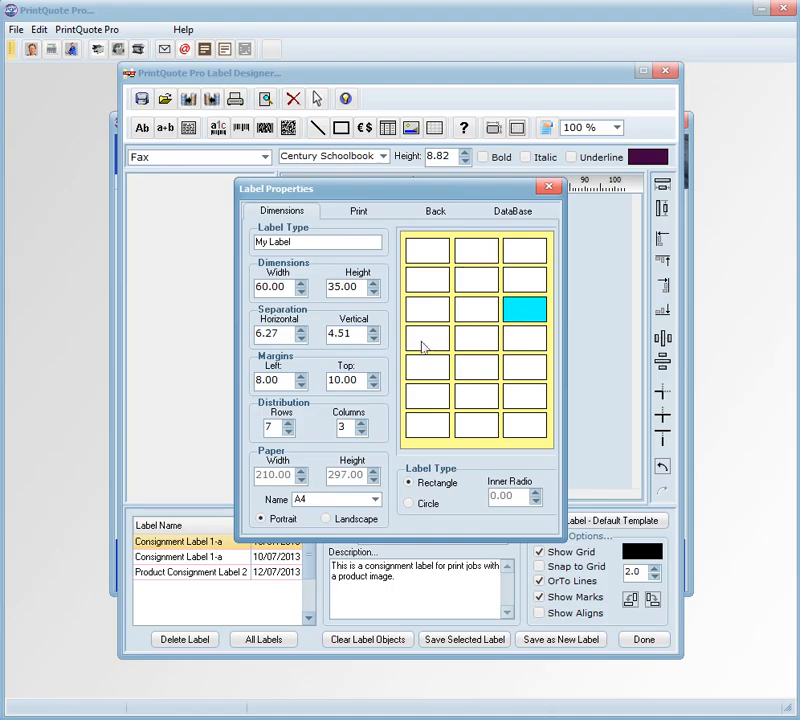
left_click(423, 346)
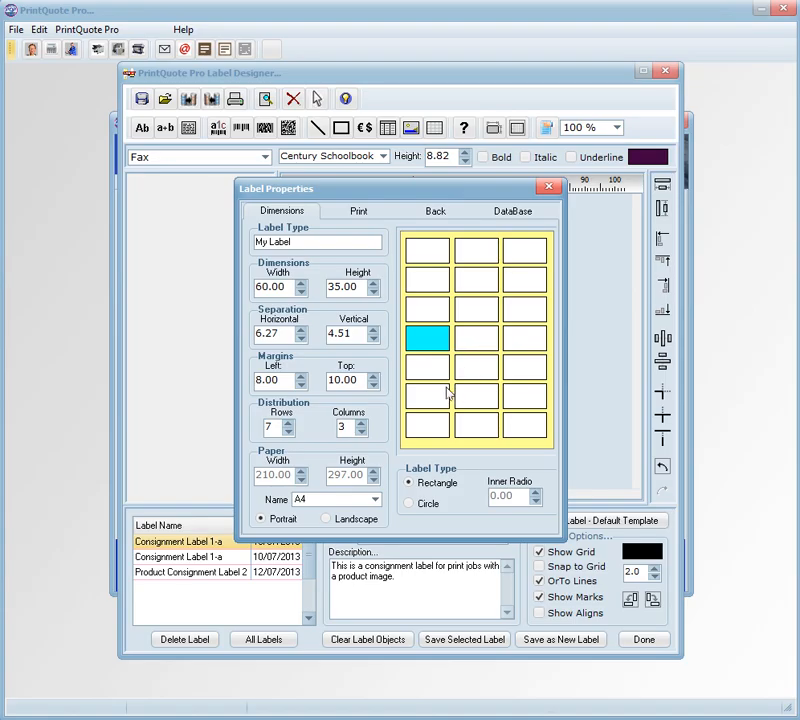
left_click(434, 426)
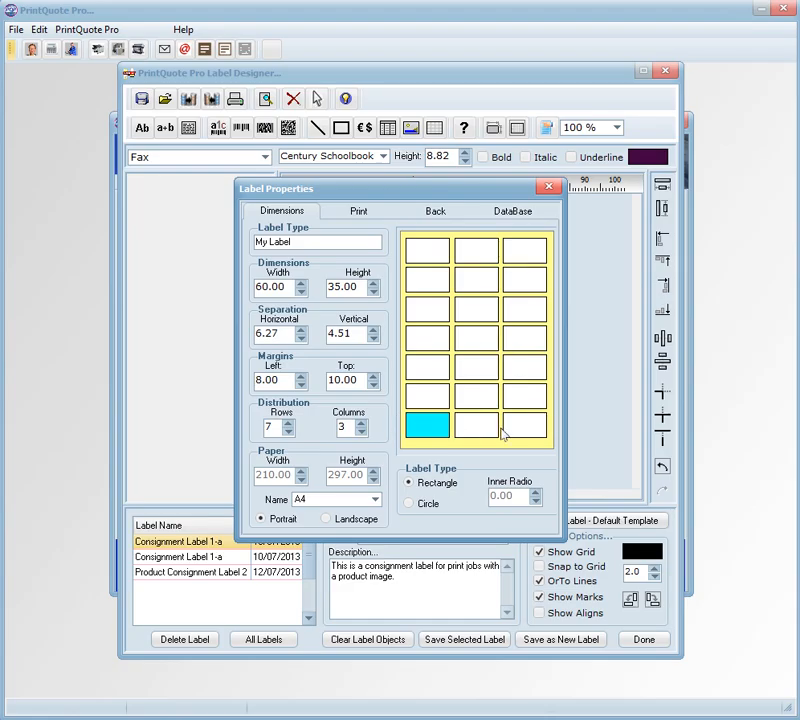
- Examine the database table choices in the label properties, keep Jobs, and close the properties
left_click(518, 213)
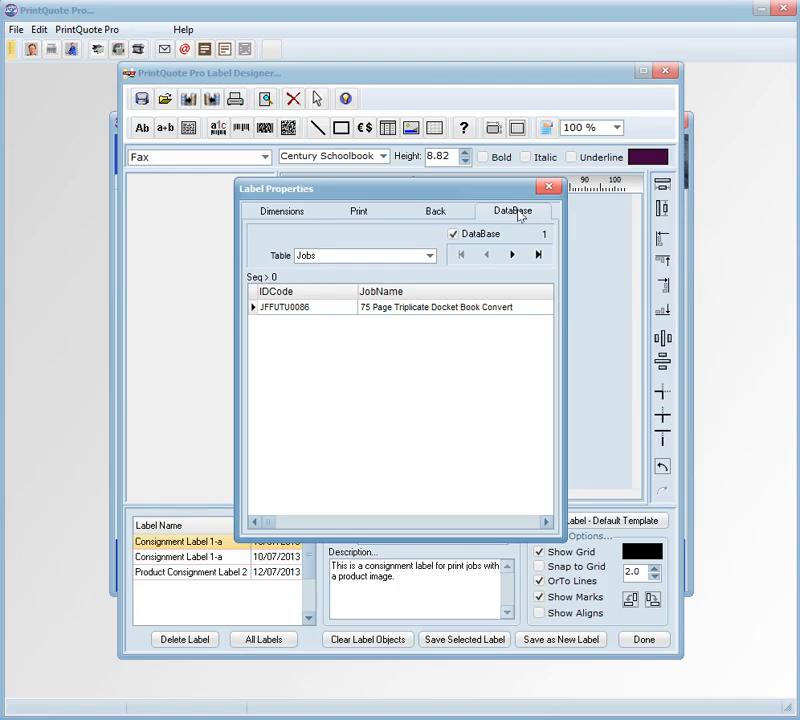
left_click(429, 255)
left_click(420, 236)
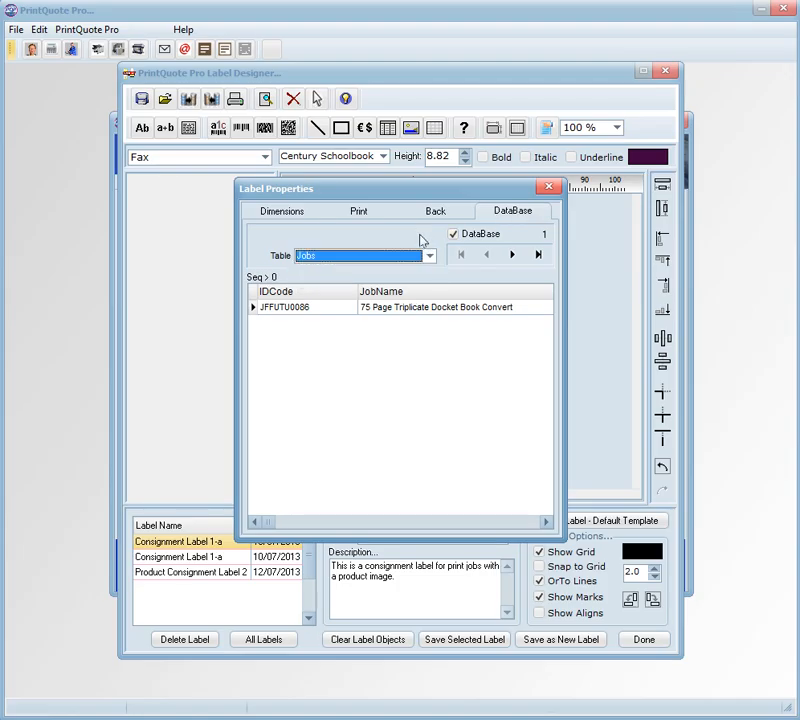
left_click(429, 255)
left_click(387, 241)
left_click(549, 188)
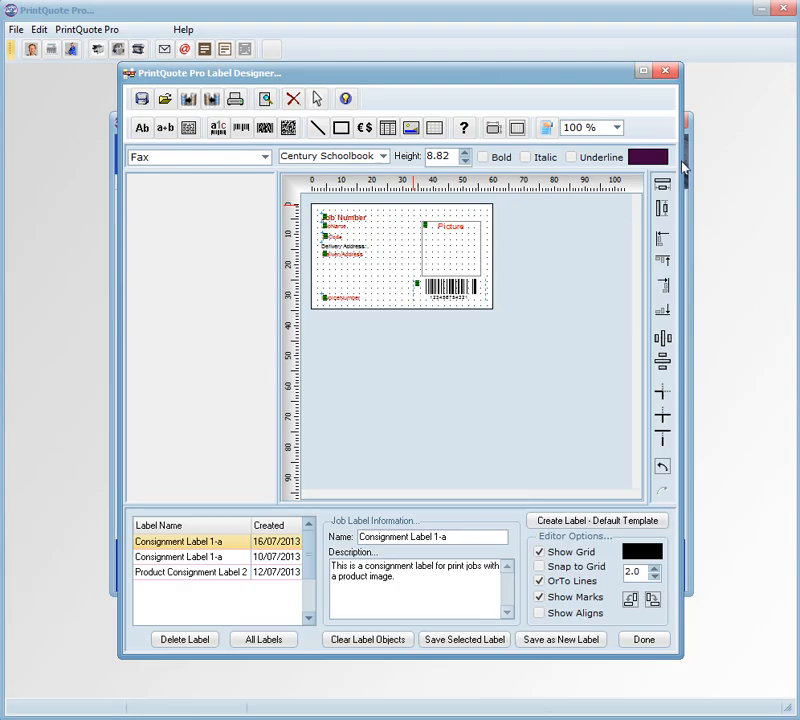
- View the label at 150% and 200% zoom and return to 100%
left_click(618, 128)
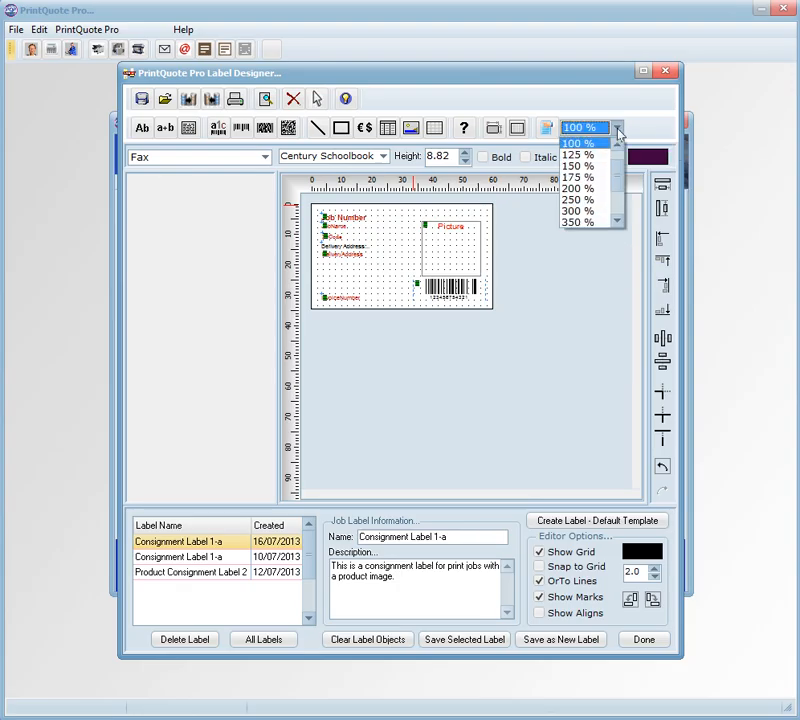
left_click(597, 167)
left_click(617, 129)
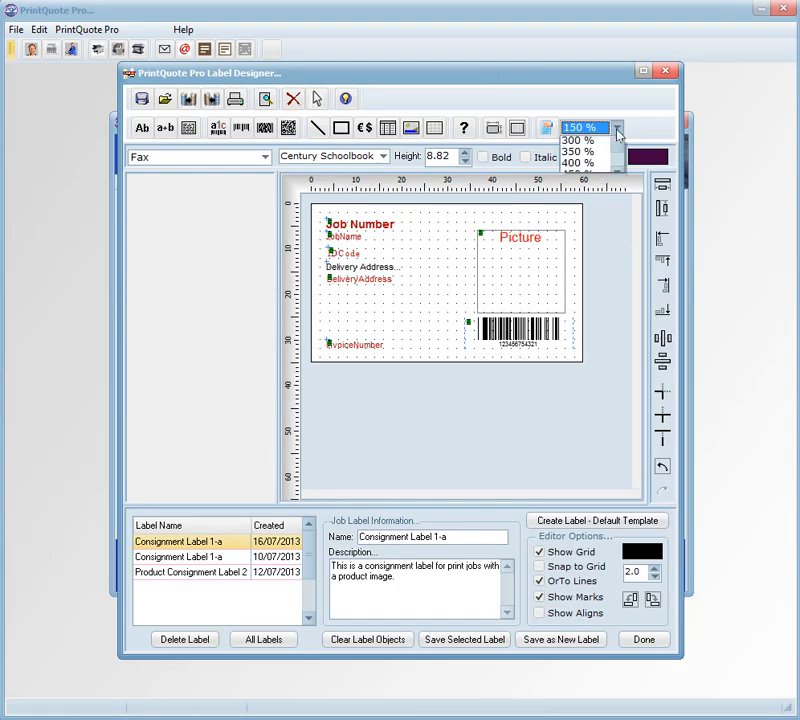
left_click(603, 166)
left_click(603, 166)
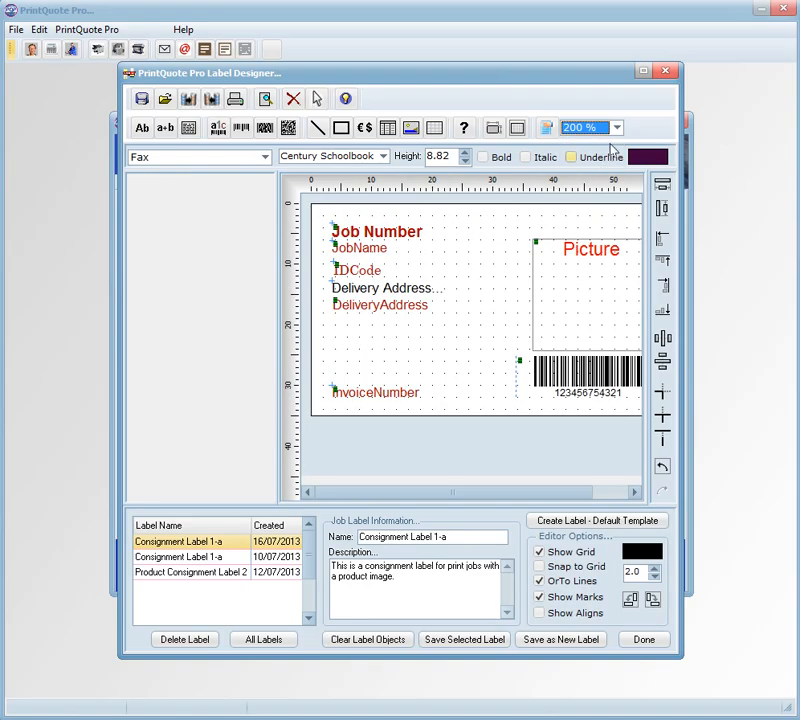
left_click(617, 129)
scroll(596, 166, "up", 1)
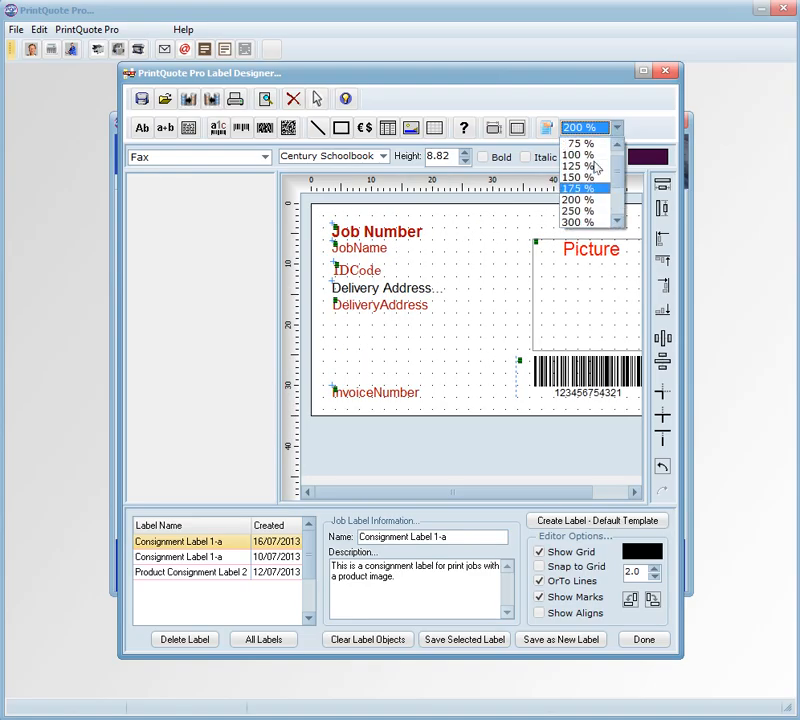
left_click(590, 154)
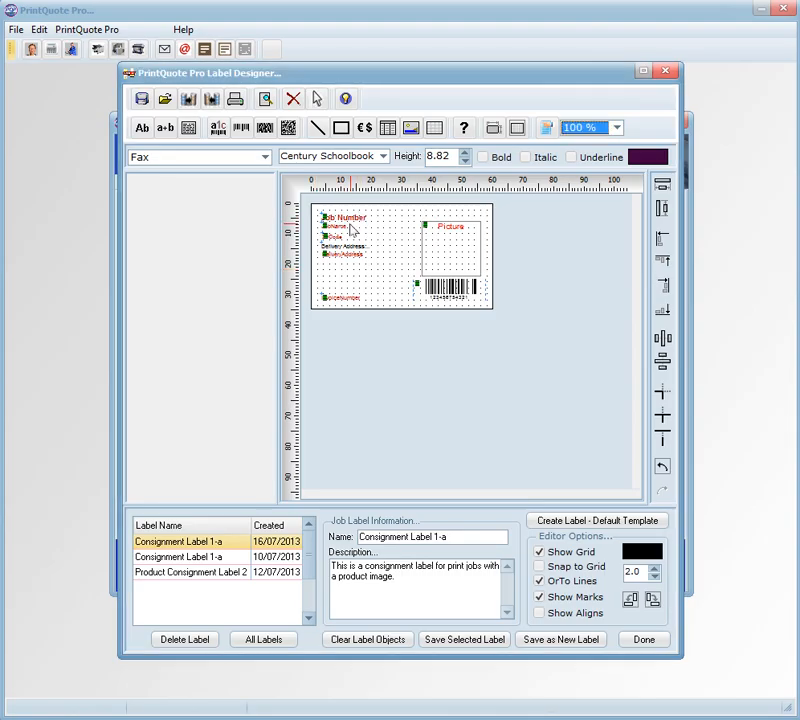
- Select the Canon LBP5050 as the printer for the label
left_click(267, 158)
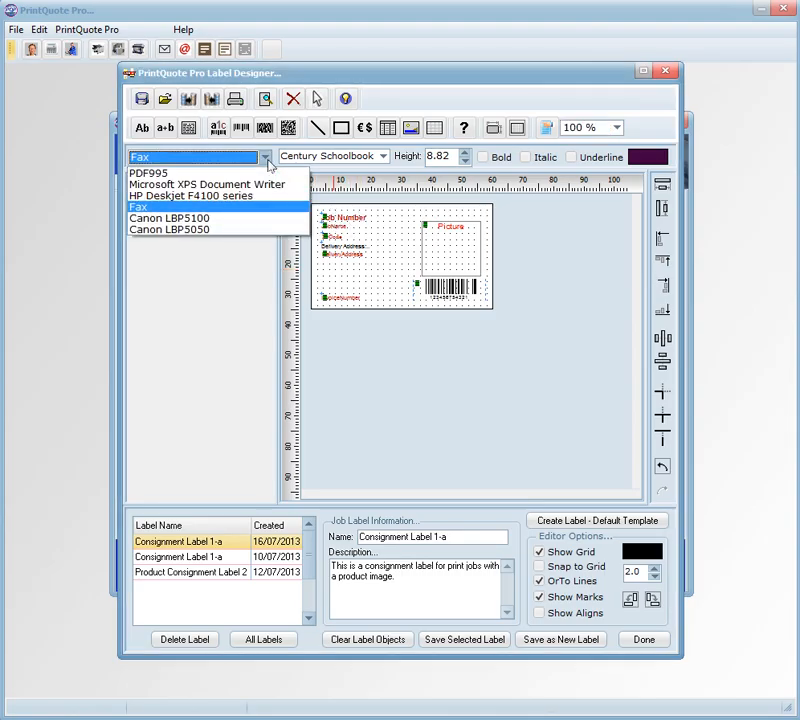
left_click(251, 230)
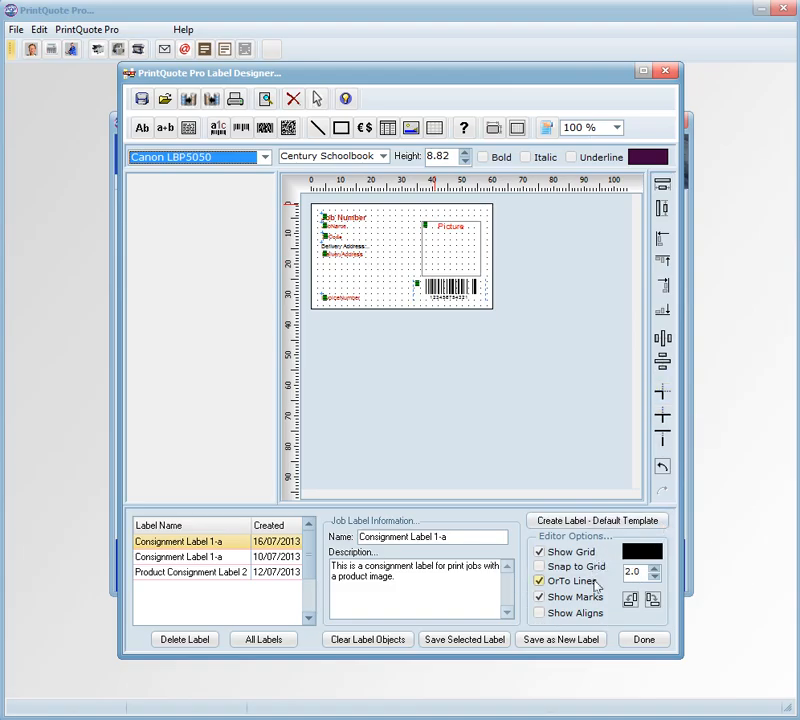
left_click(558, 556)
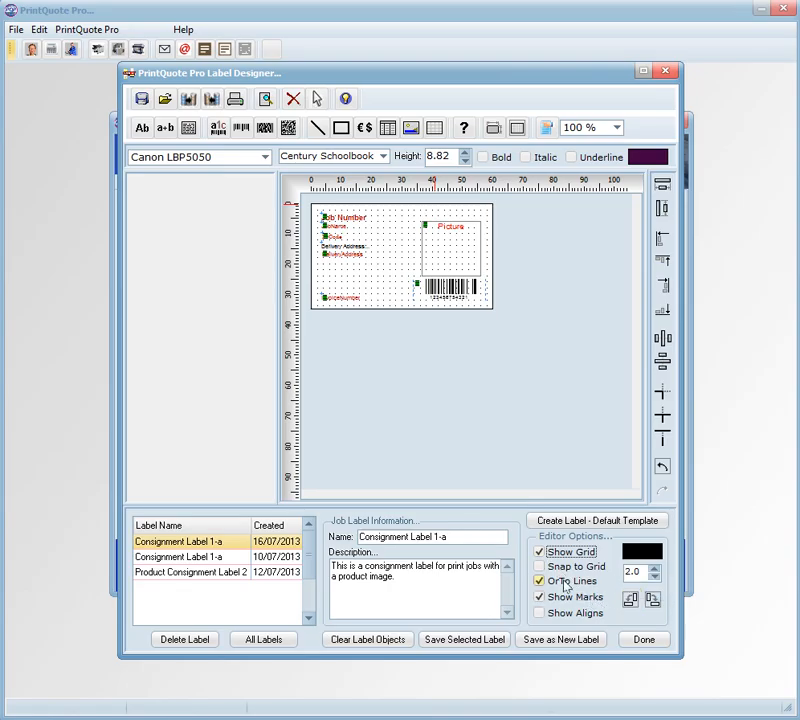
left_click(564, 585)
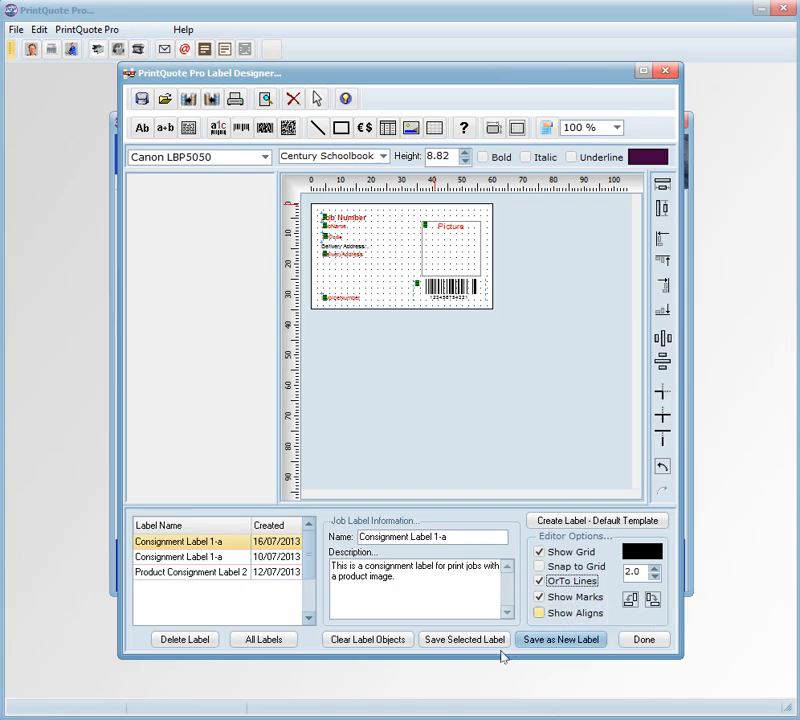
left_click(554, 621)
left_click(554, 617)
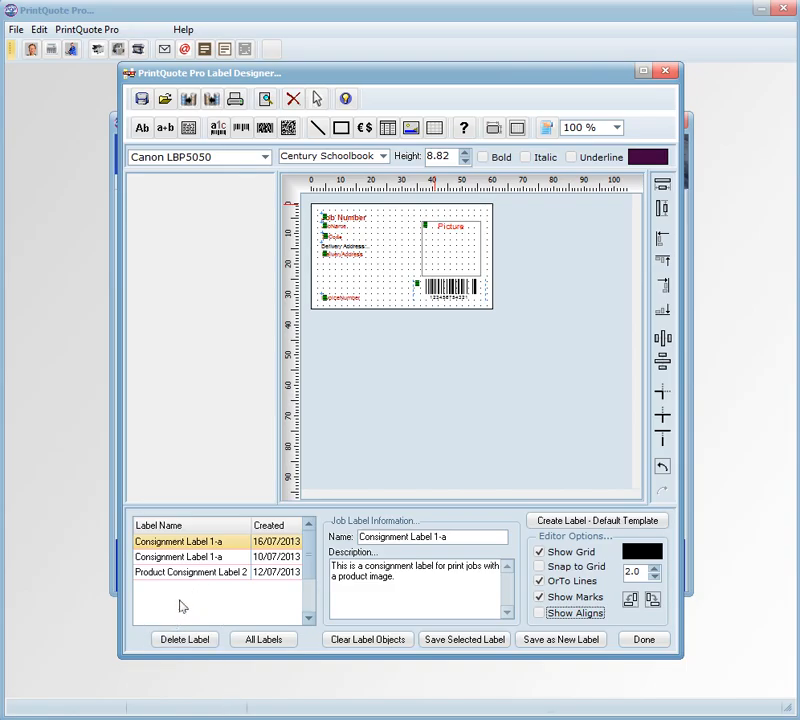
- Load the Consignment Label 1-a created on 10/07/2013 into the designer
left_click(190, 557)
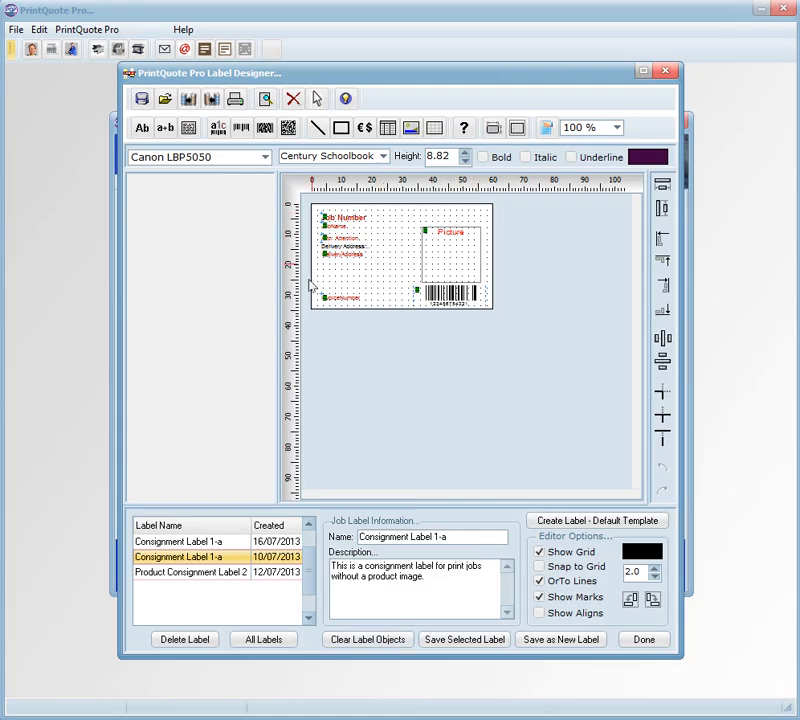
left_click(476, 640)
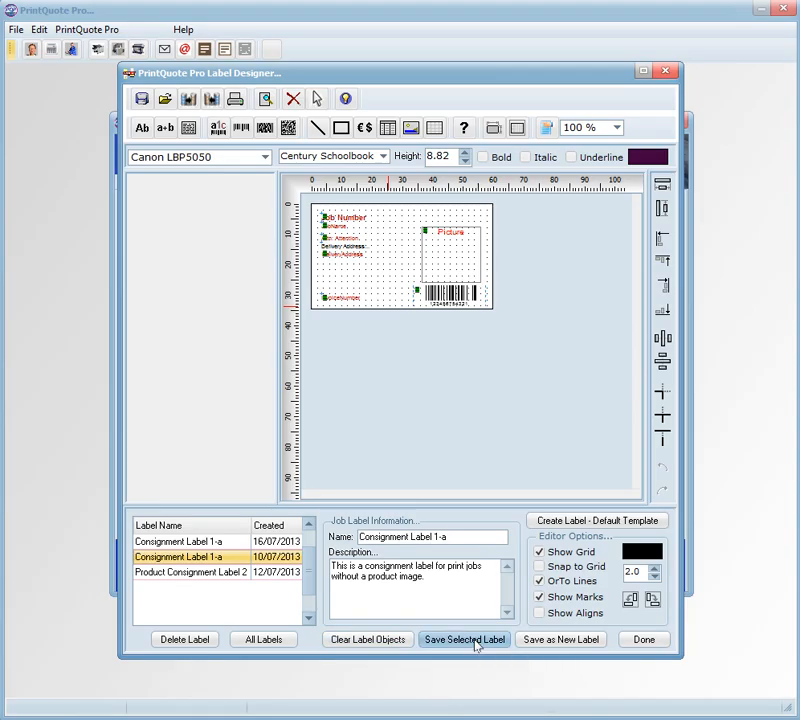
left_click(548, 640)
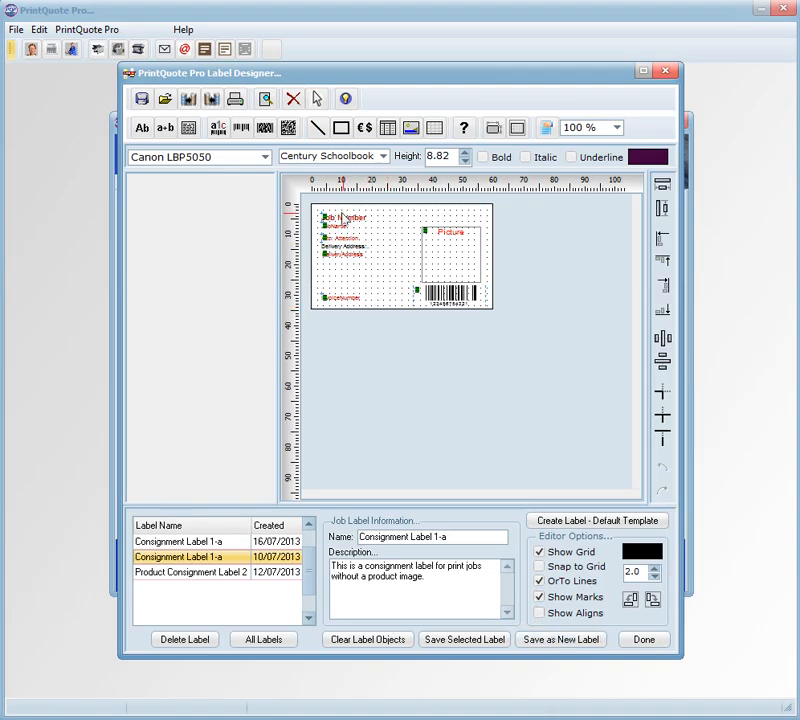
- Select the Job Number object on the label and examine its database field choices, keeping JobNumber
left_click(316, 100)
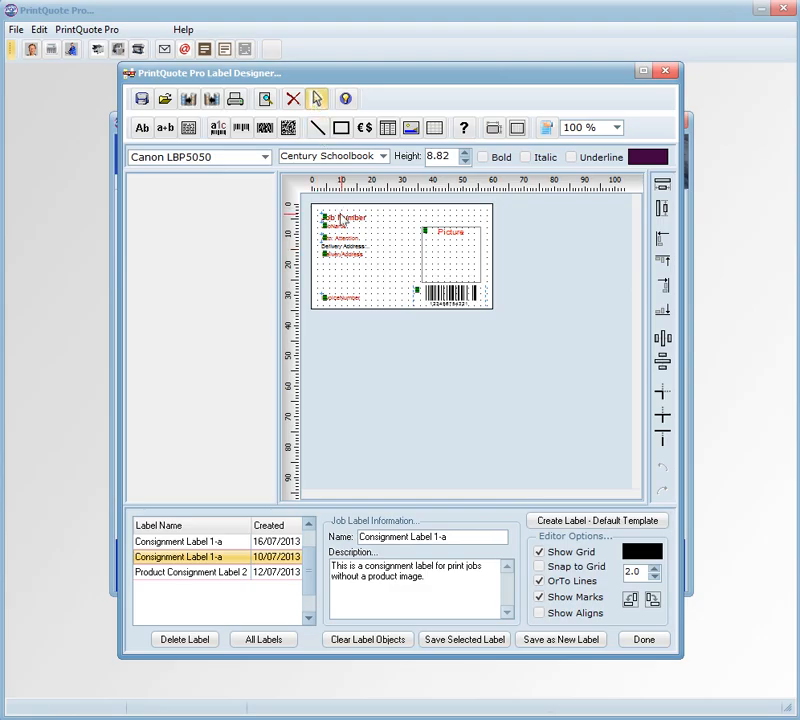
left_click(342, 219)
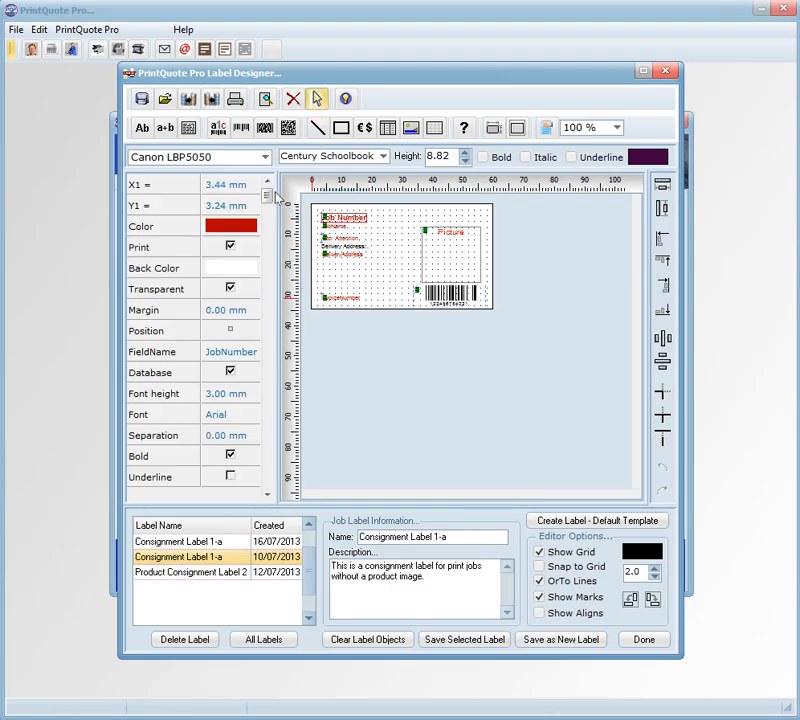
mouse_move(271, 196)
left_mouse_down()
mouse_move(268, 485)
mouse_move(273, 197)
left_mouse_up()
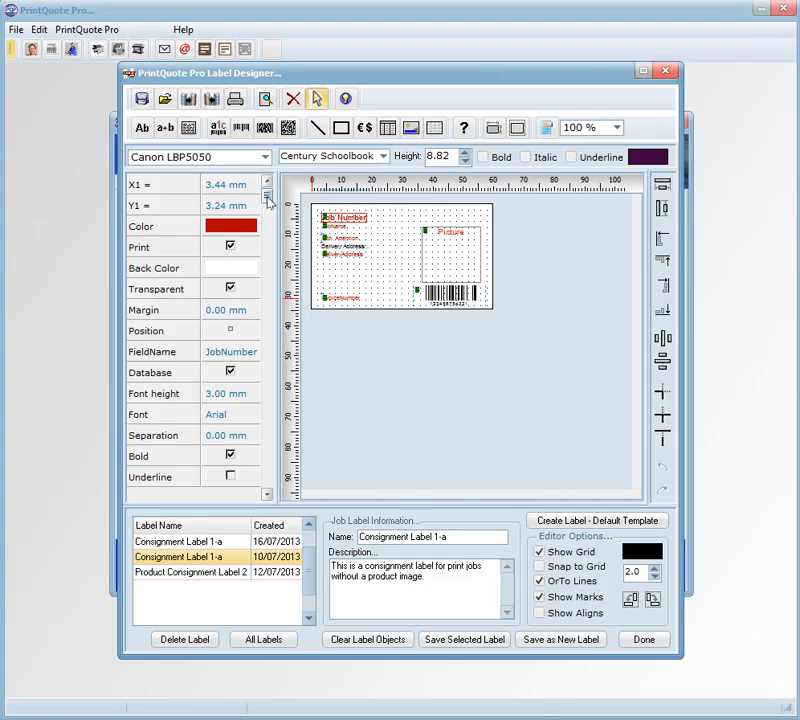
left_click_drag(268, 200, 269, 250)
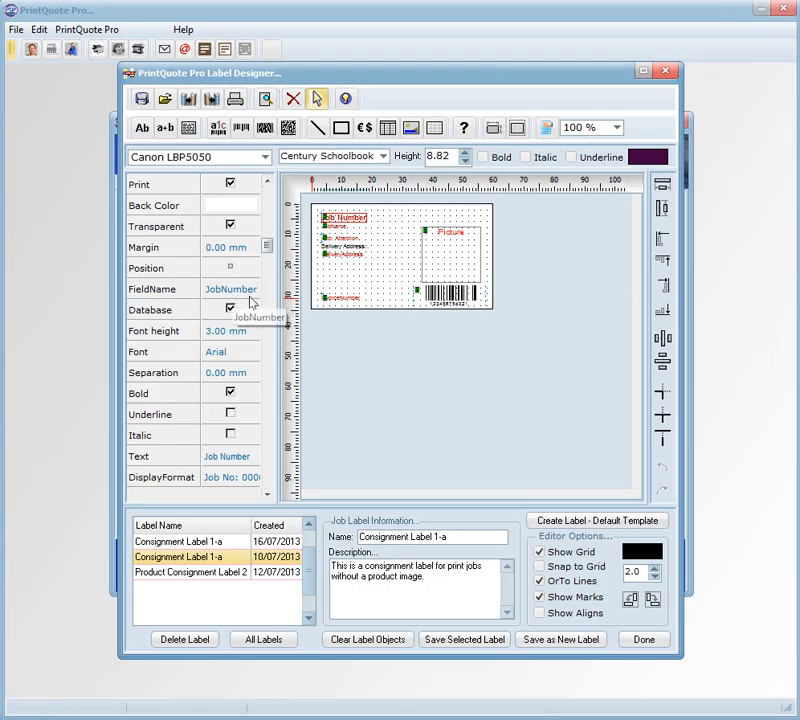
left_click(248, 290)
left_click(253, 287)
scroll(252, 345, "down", 2)
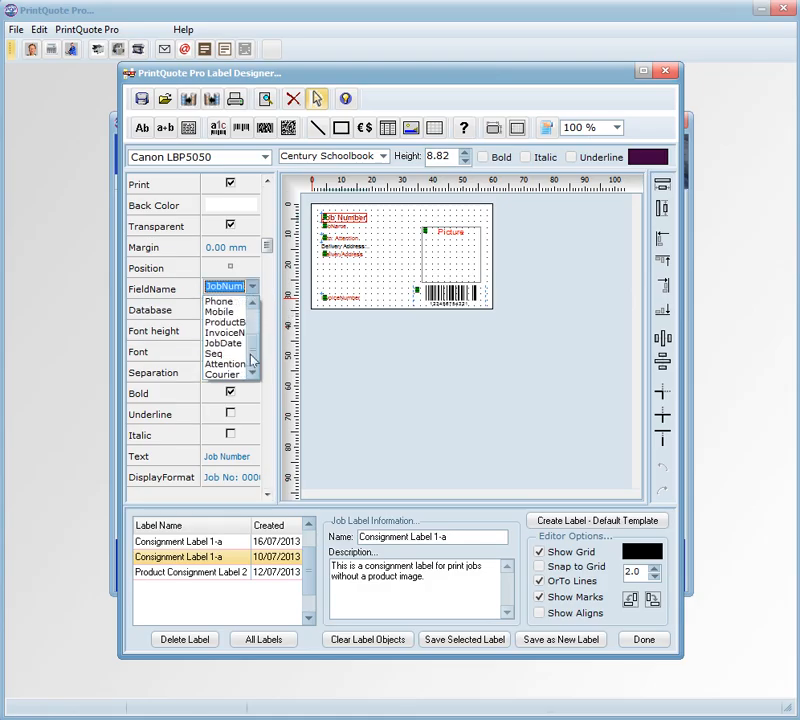
scroll(252, 335, "up", 2)
left_click(267, 247)
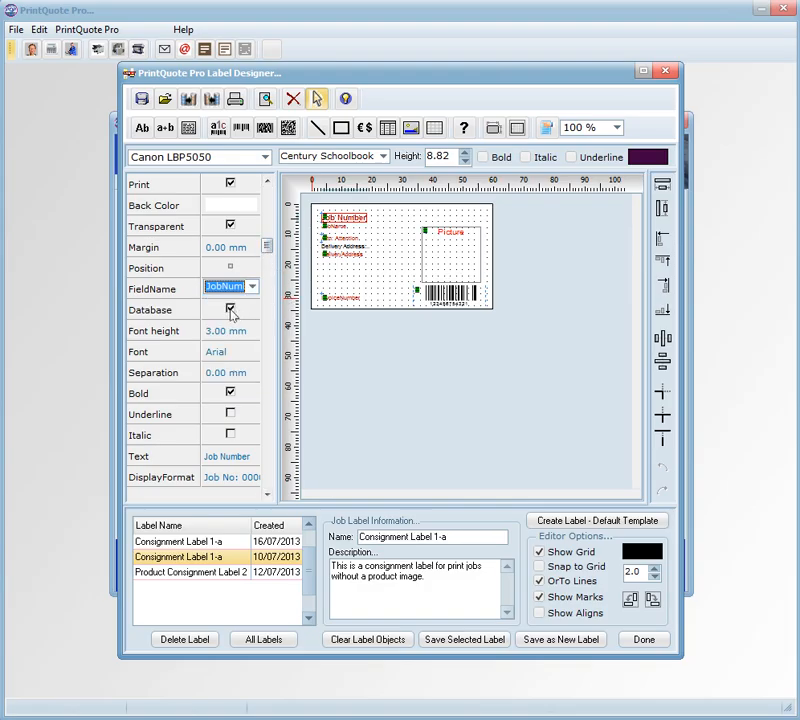
- Examine the Job Number object's remaining properties, including display format, text alignment, shadow, border and padding
left_click_drag(269, 249, 267, 283)
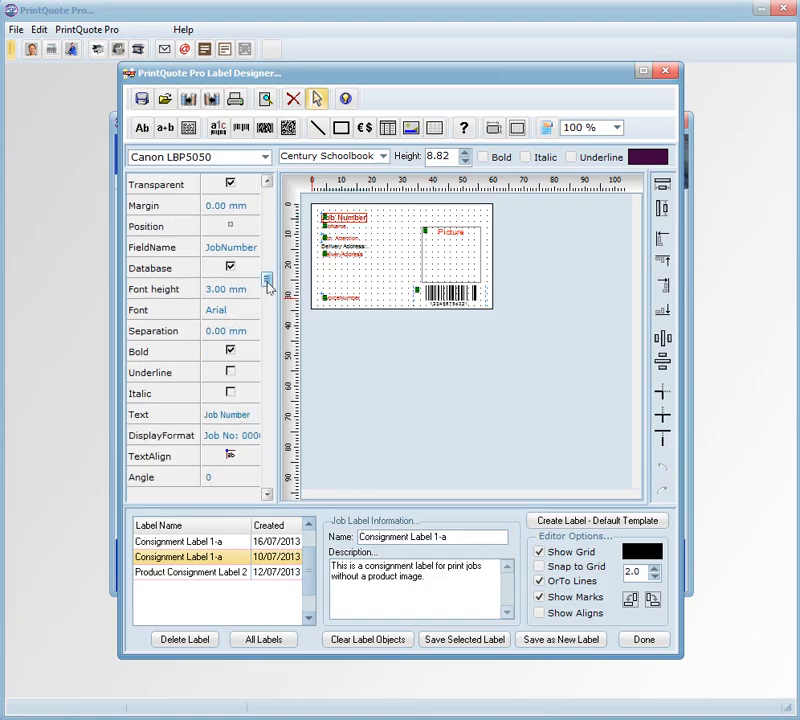
left_click_drag(268, 287, 268, 327)
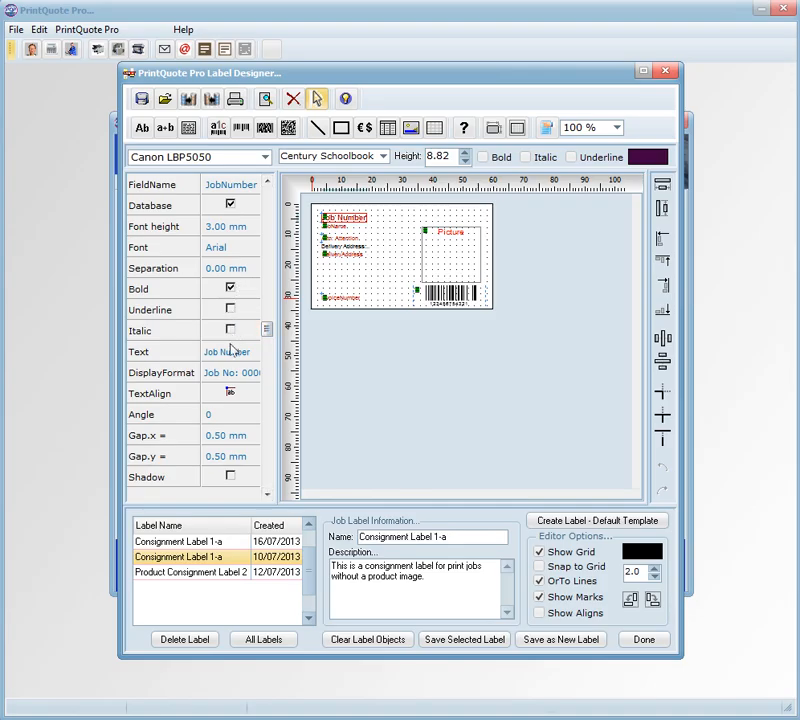
left_click_drag(268, 328, 265, 370)
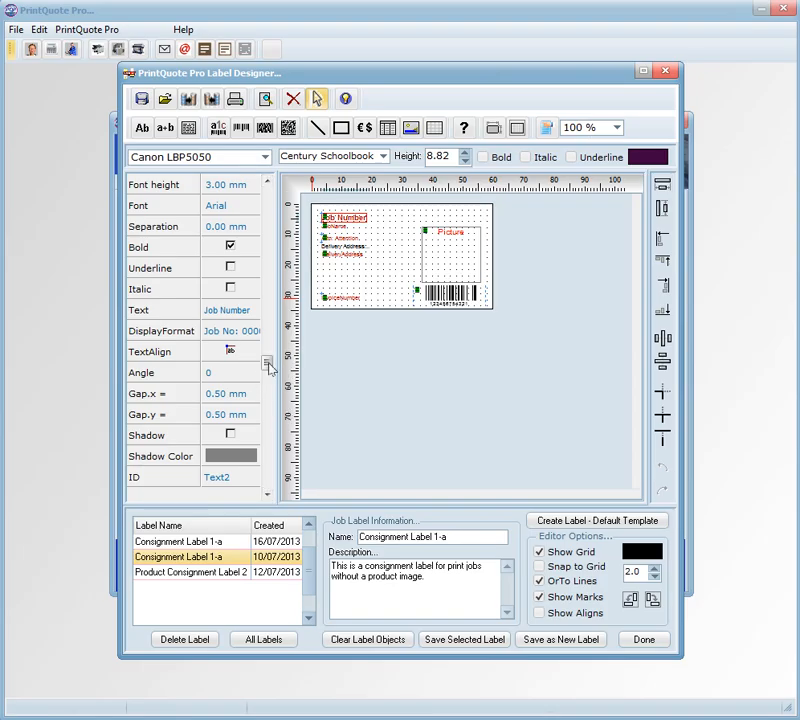
left_click_drag(268, 372, 266, 429)
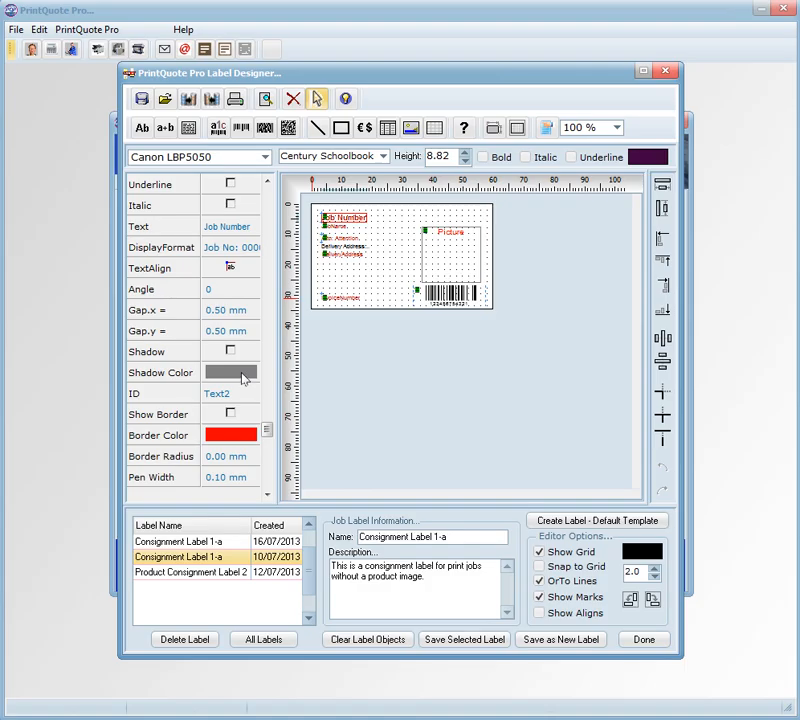
left_click_drag(267, 430, 267, 480)
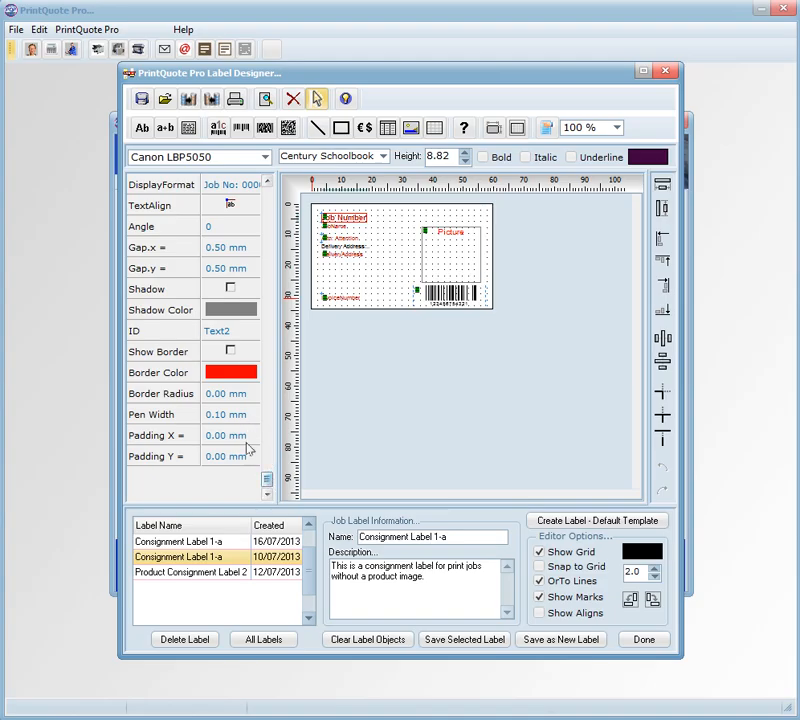
left_click_drag(264, 482, 268, 193)
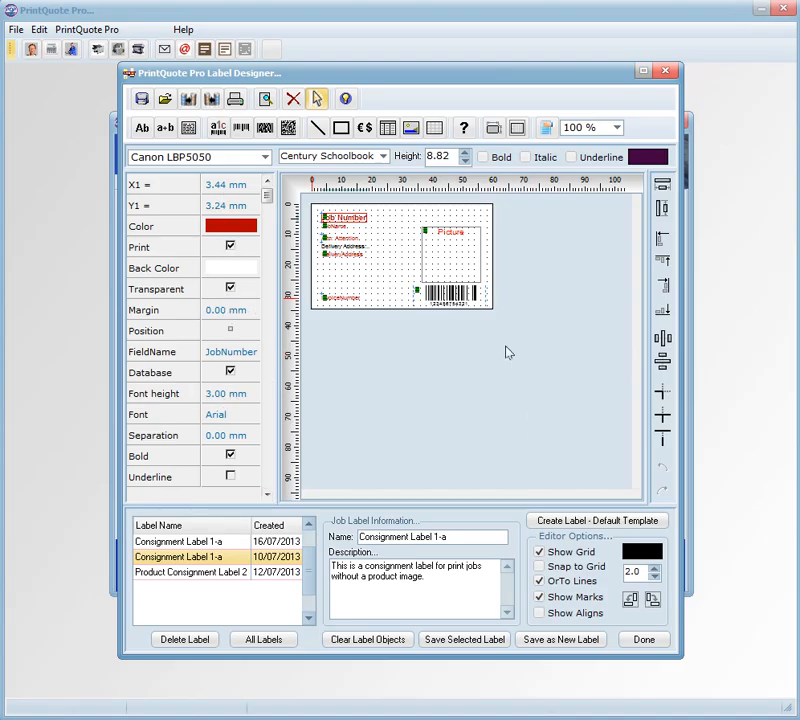
- Preview the printed consignment label, enlarge it to check its contents, and close the preview
left_click(265, 99)
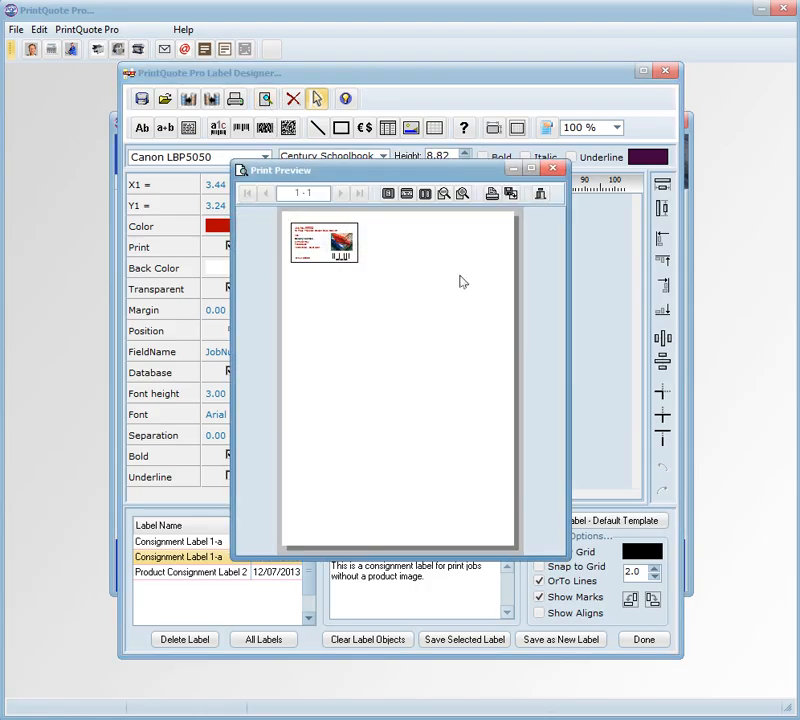
left_click(463, 195)
left_click(463, 195)
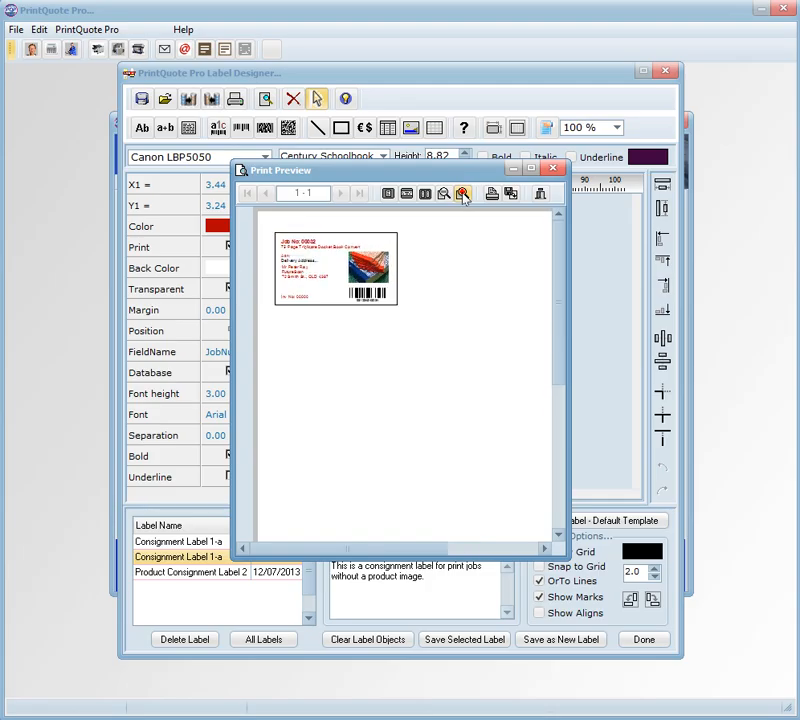
left_click(463, 195)
left_click(463, 195)
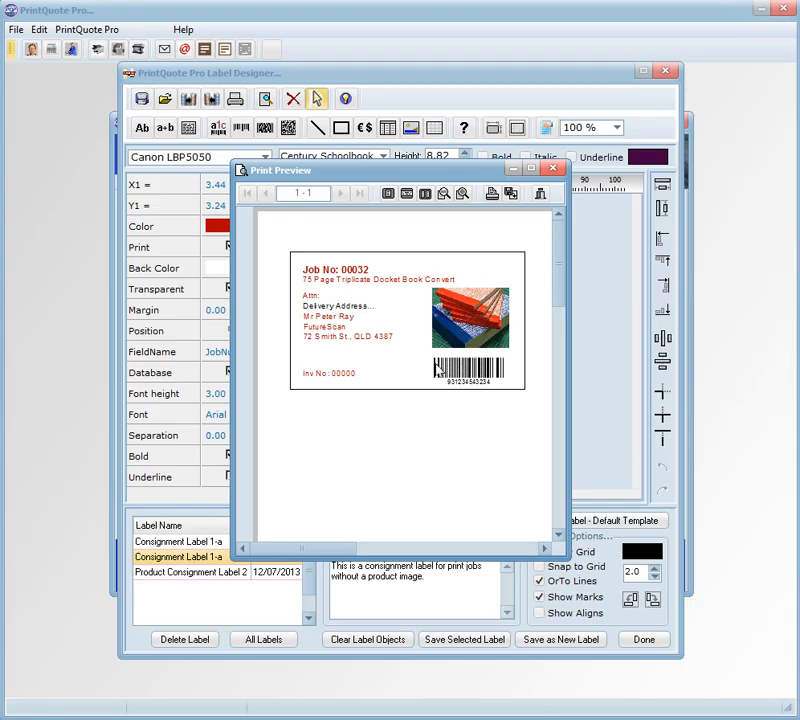
left_click(538, 195)
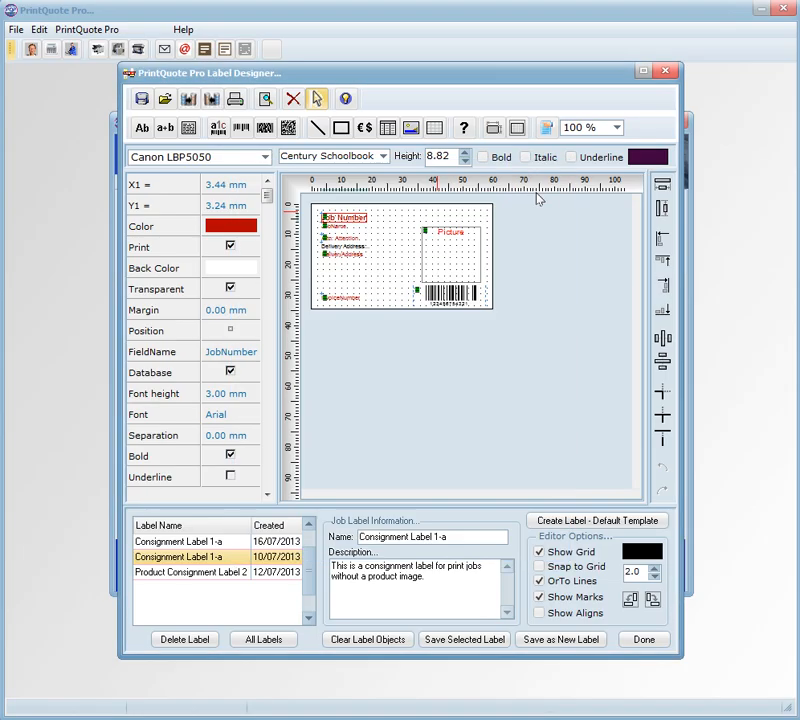
- Close the label designer, save the job through its job details confirmation, and close the jobs list
left_click(653, 646)
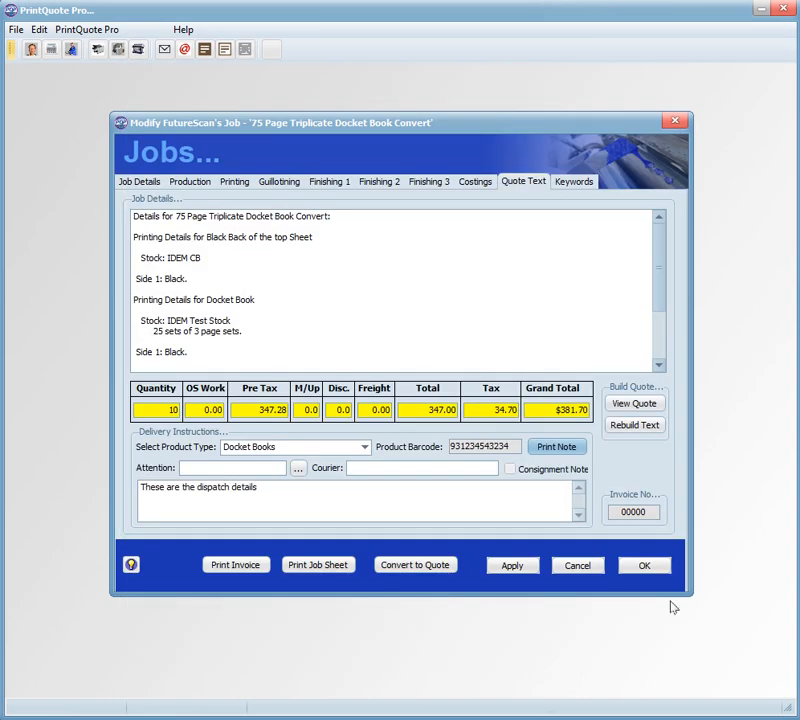
left_click(650, 568)
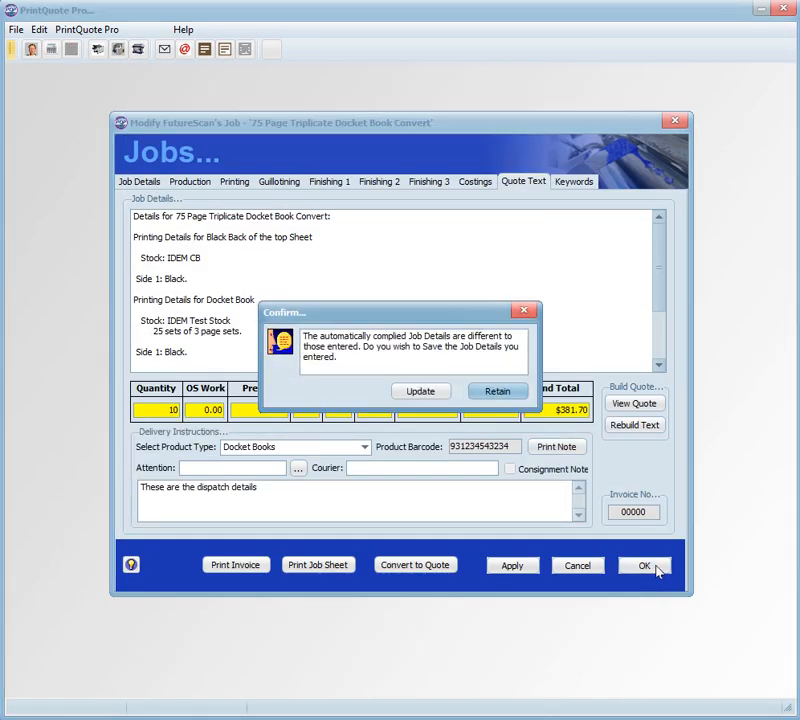
left_click(470, 440)
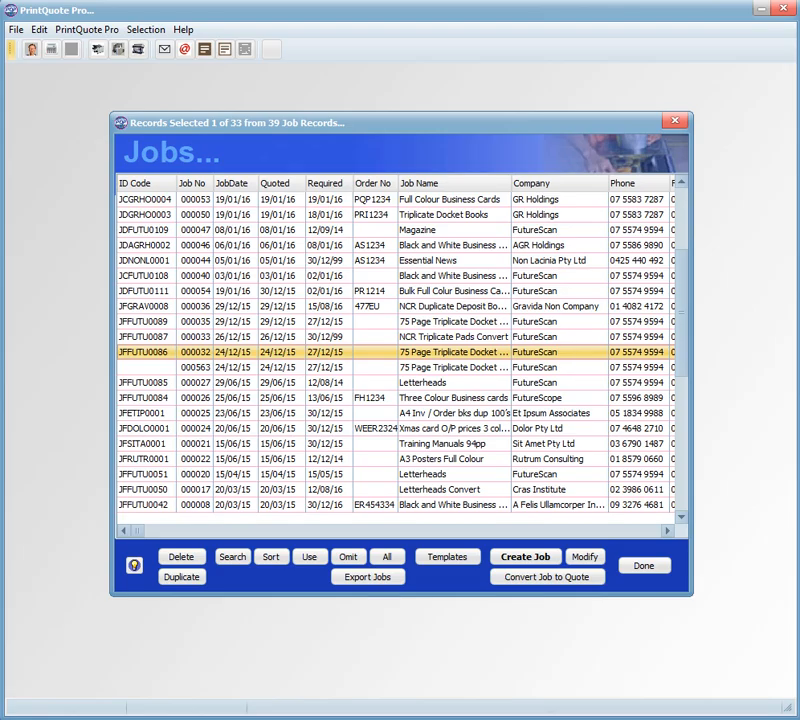
left_click(652, 567)
- Open the clients list and narrow it to FutureScan, FutureScope and GR Holdings
left_click(31, 50)
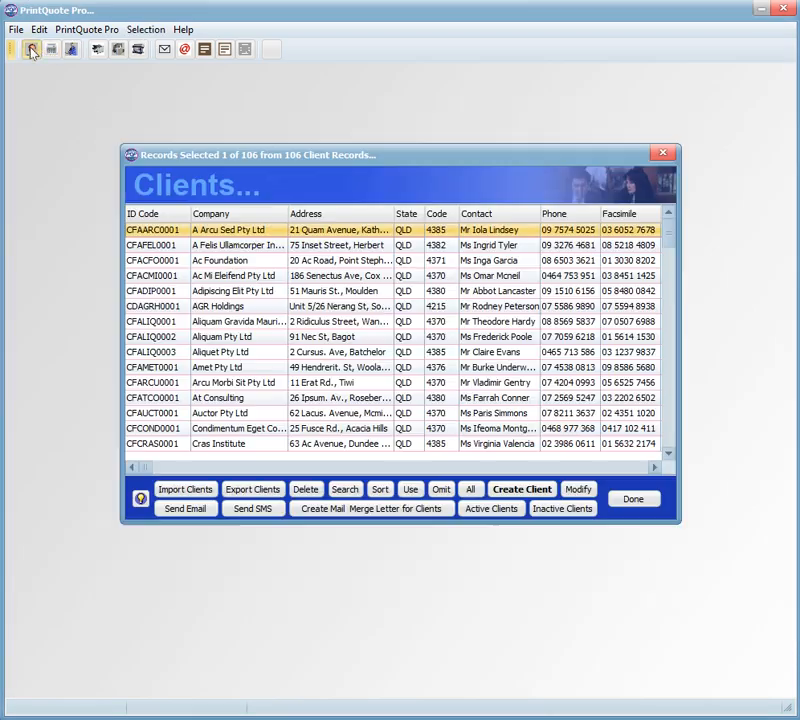
scroll(305, 343, "down", 7)
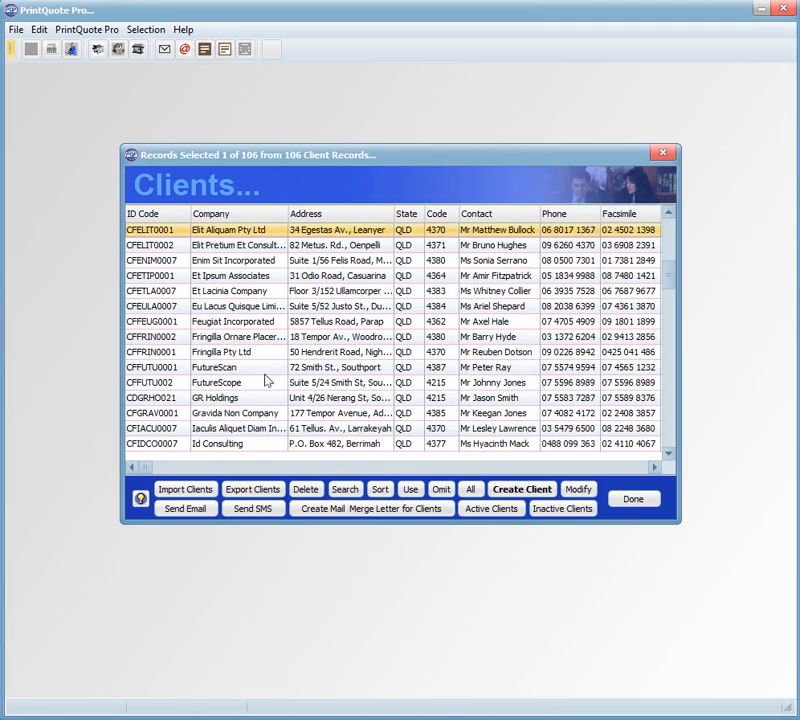
left_click(265, 368)
left_click(265, 400, "shift")
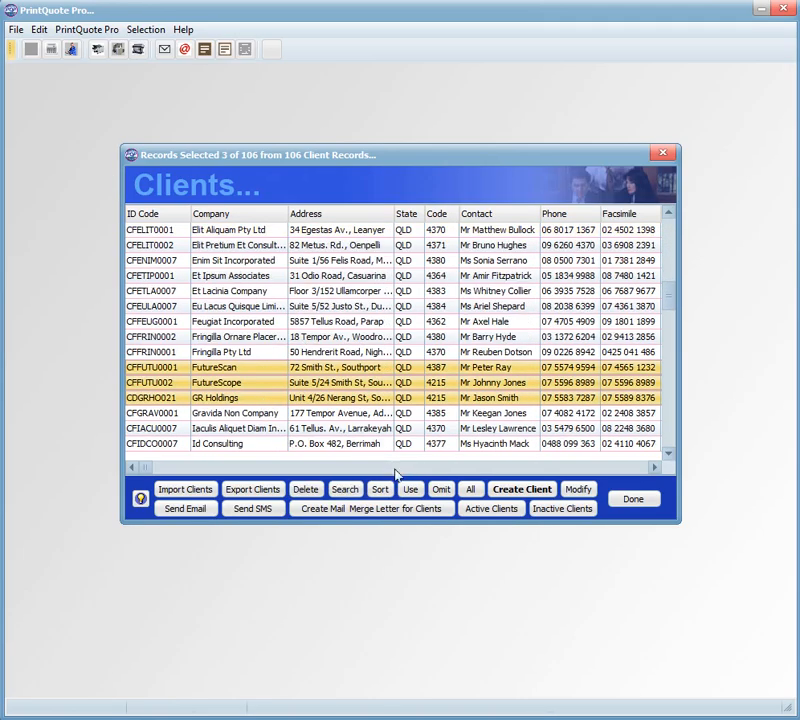
left_click(409, 488)
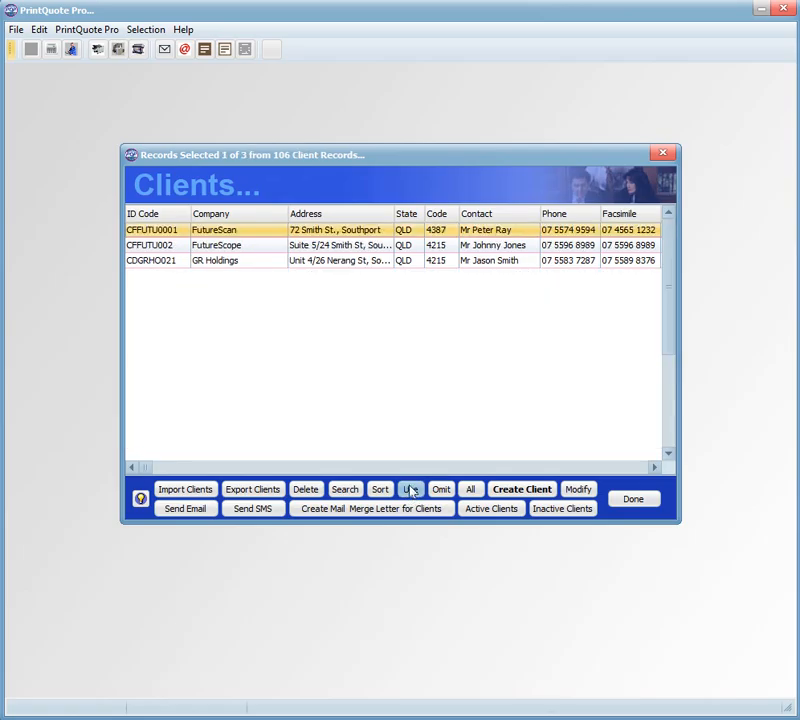
- Open the label designer for the selected clients and place a text object near the blank label's upper-left corner
left_click(16, 30)
left_click(42, 343)
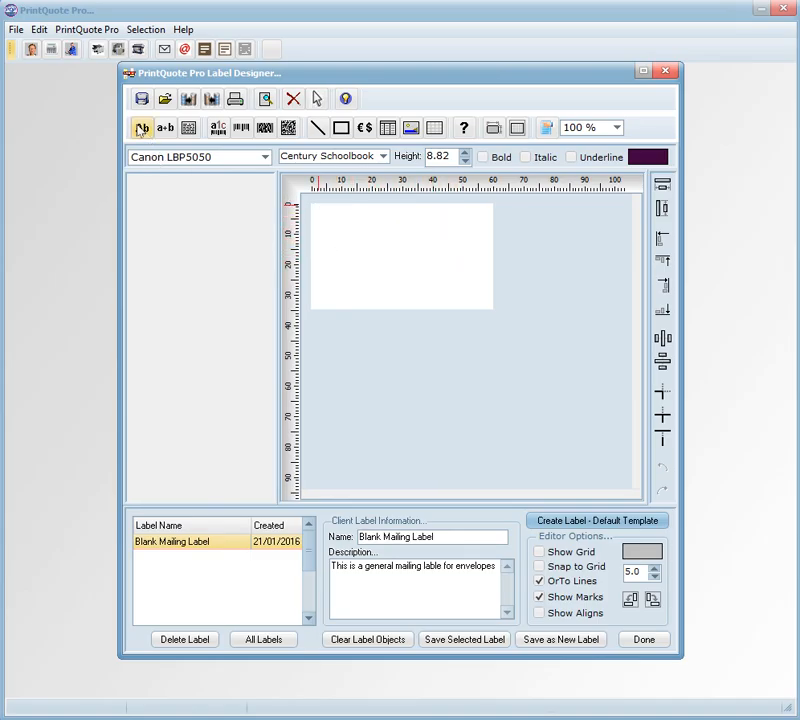
left_click(140, 131)
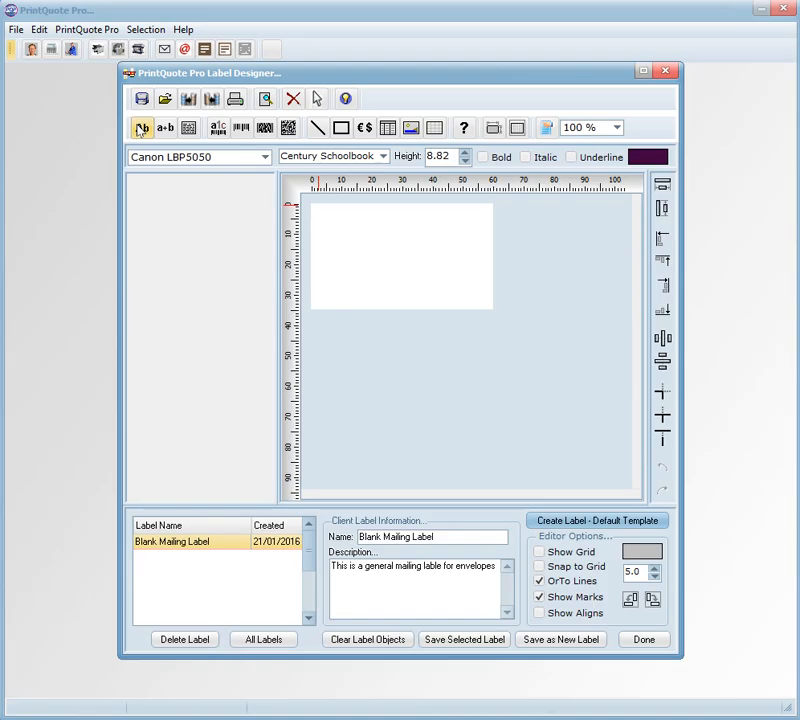
left_click(335, 224)
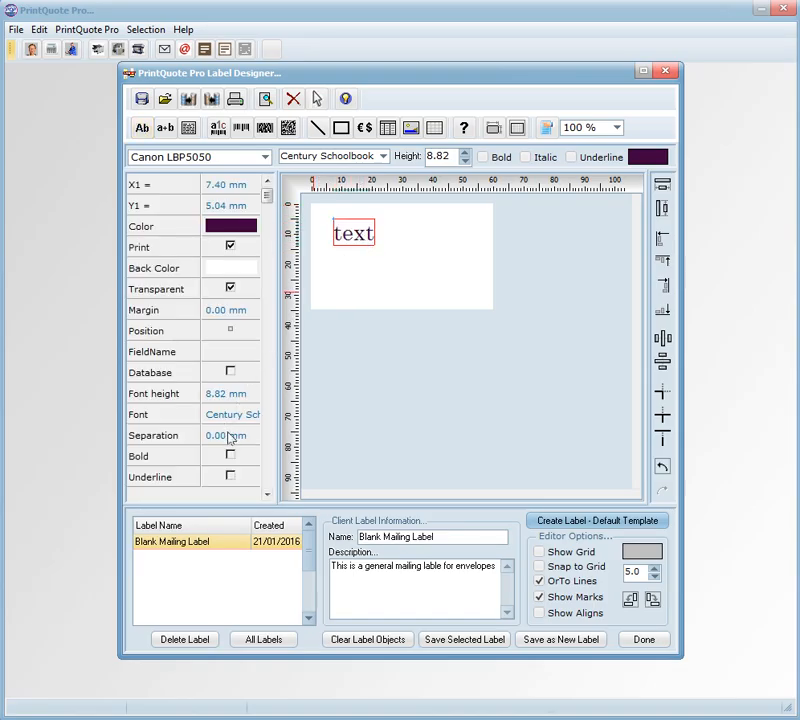
- Link the new text object to the Company database field and set its font height to 4.82 mm
left_click(244, 396)
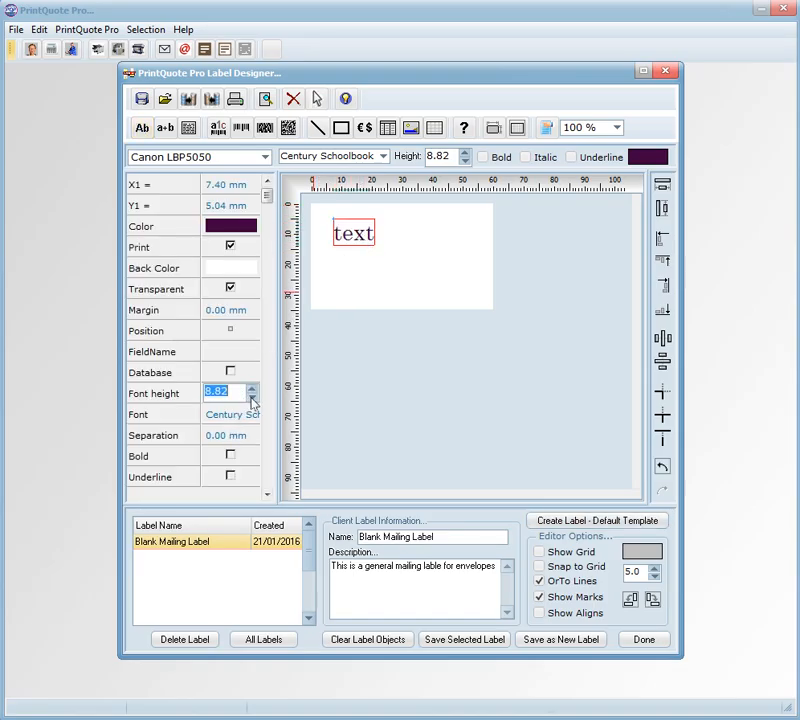
left_click(252, 400)
left_click(252, 400)
left_click(252, 400)
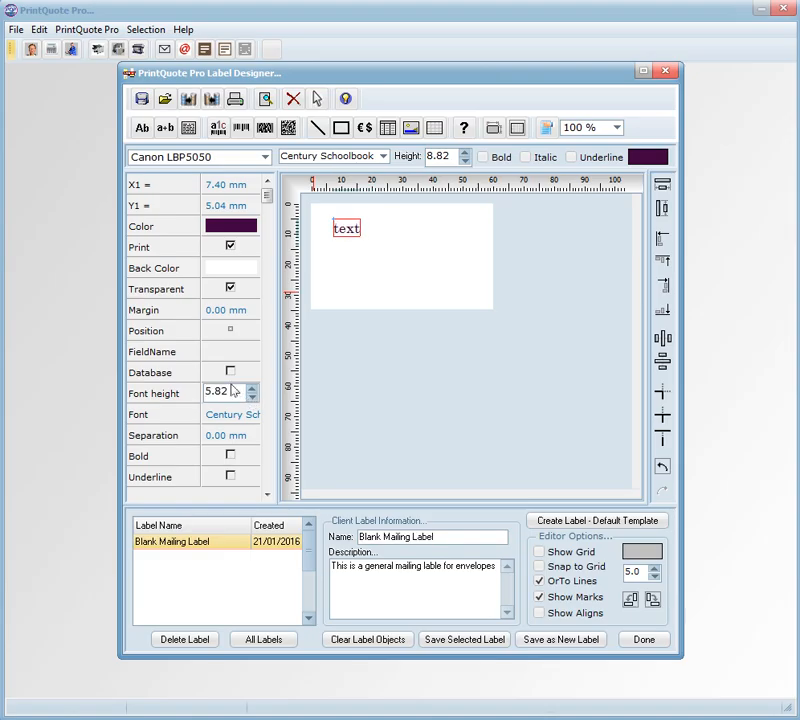
left_click(231, 373)
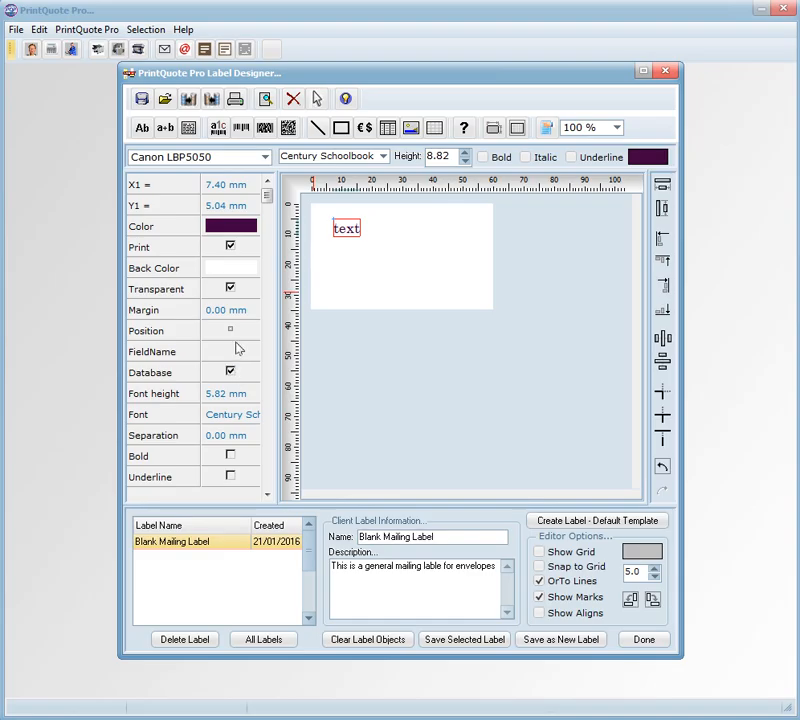
left_click(241, 351)
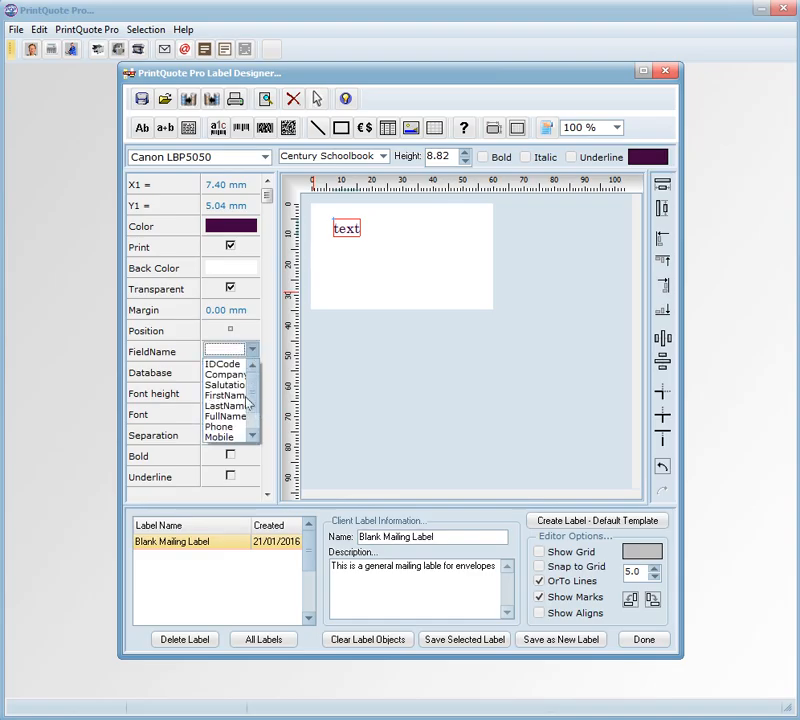
left_click(230, 375)
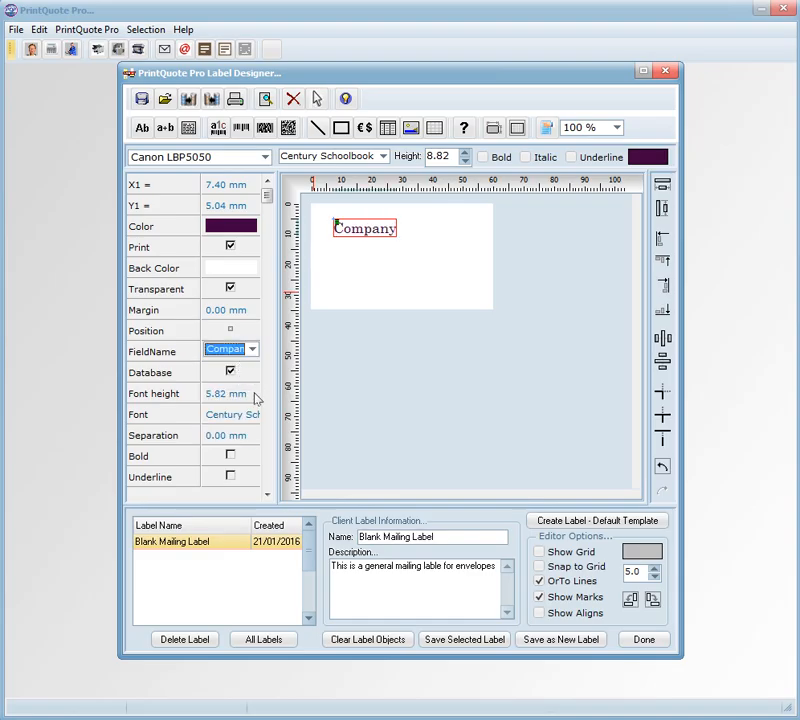
left_click(254, 396)
left_click(254, 400)
left_click(254, 400)
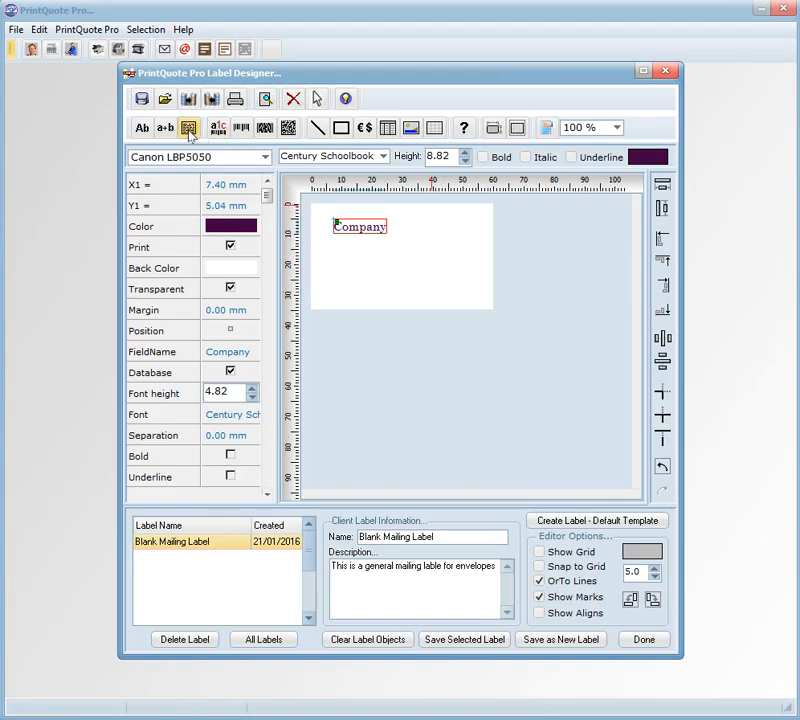
- Draw a paragraph object below the Company text on the label and link it to the DeliveryAddress database field
left_click_drag(334, 240, 474, 306)
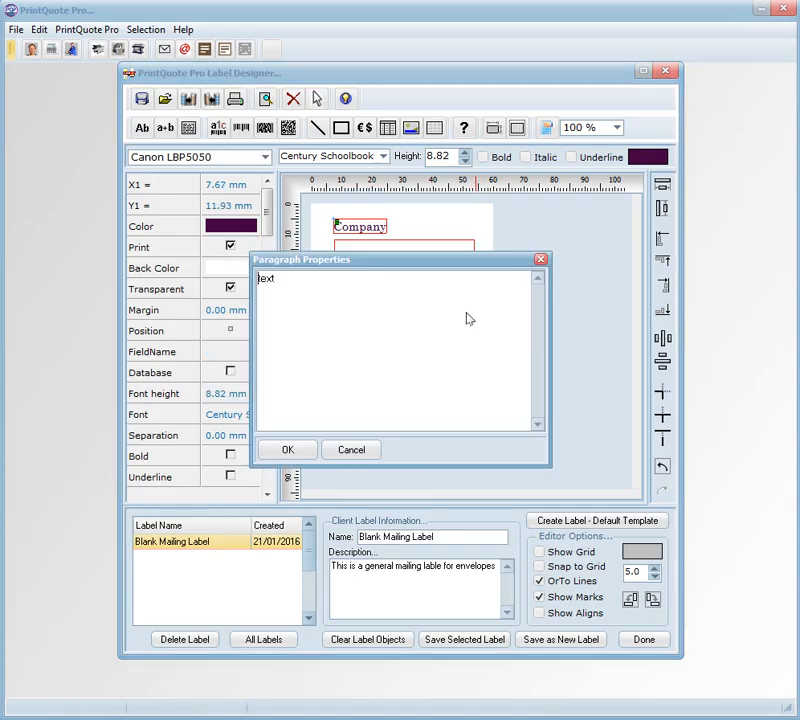
left_click(302, 456)
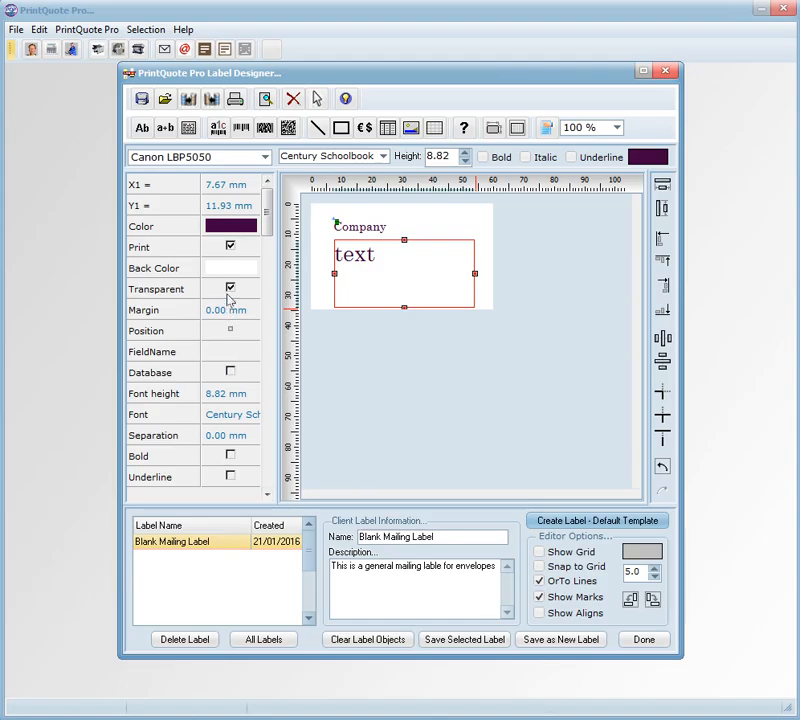
left_click_drag(268, 219, 271, 232)
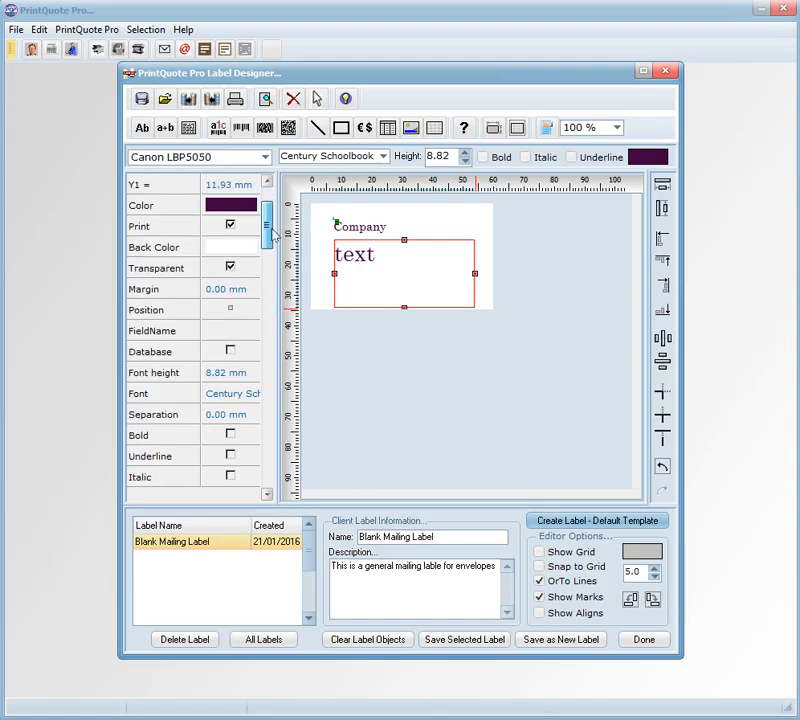
left_click(231, 351)
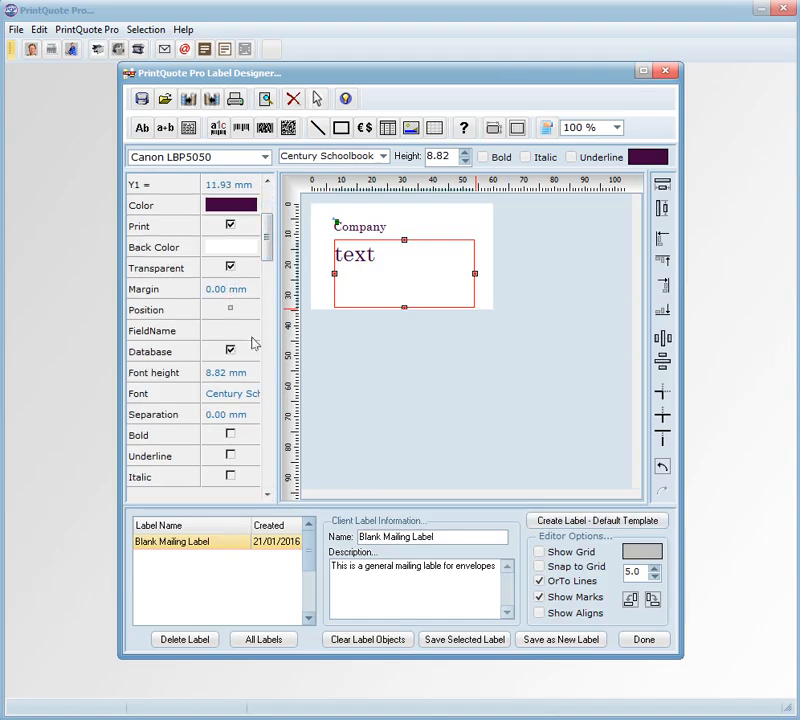
left_click(254, 334)
scroll(256, 378, "down", 1)
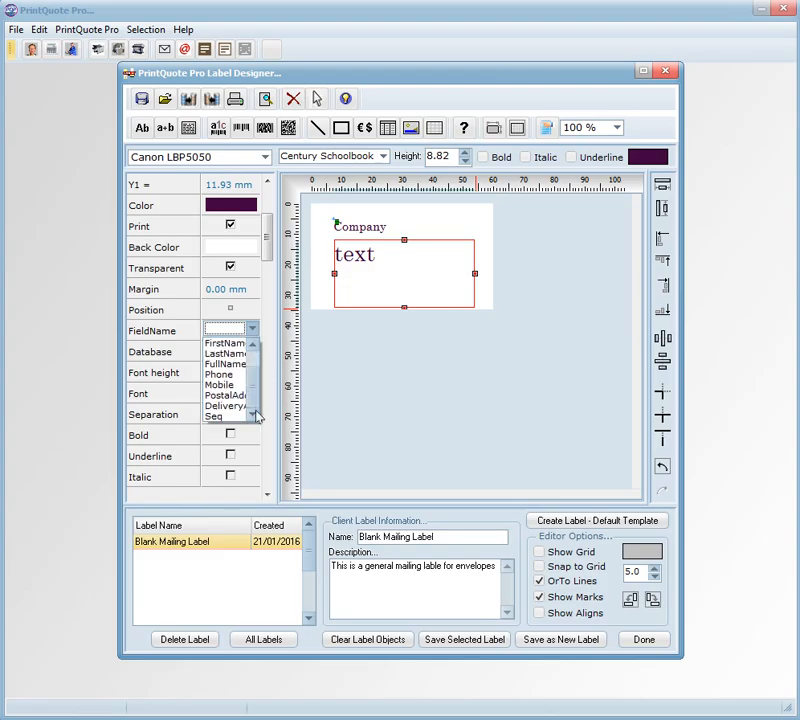
left_click(244, 406)
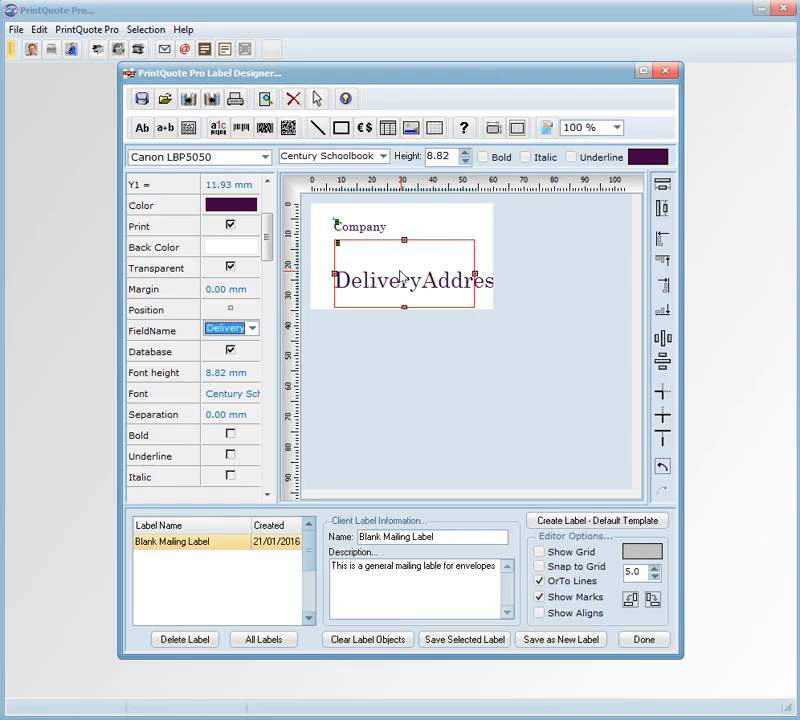
- Set the text alignment of the delivery address paragraph to left
left_click_drag(268, 237, 268, 209)
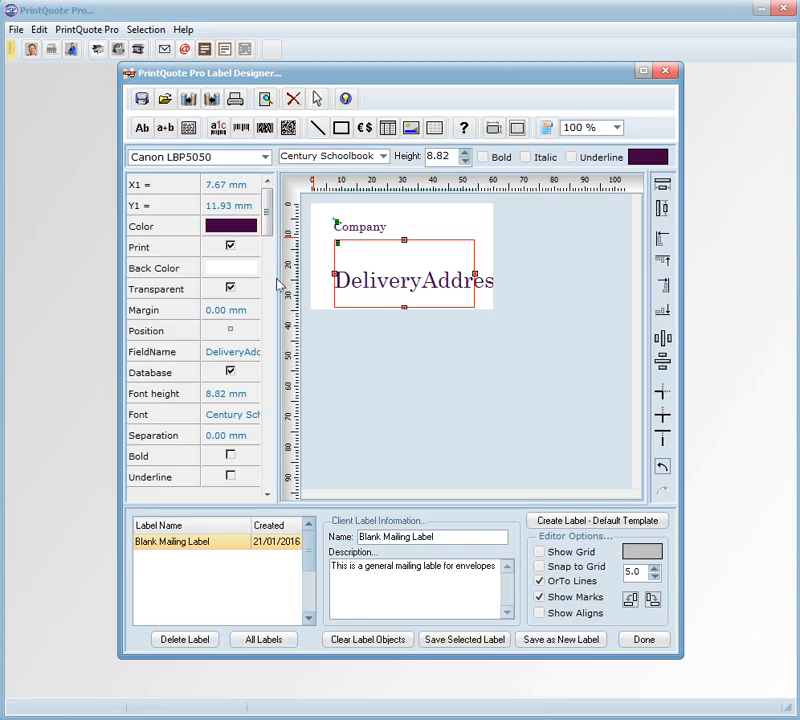
left_click_drag(267, 494, 268, 497)
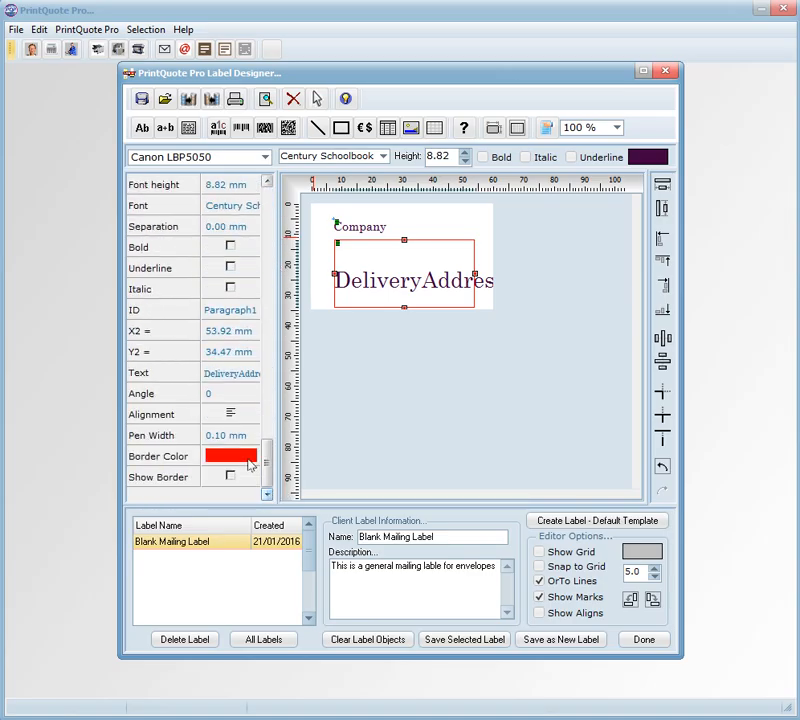
left_click(236, 416)
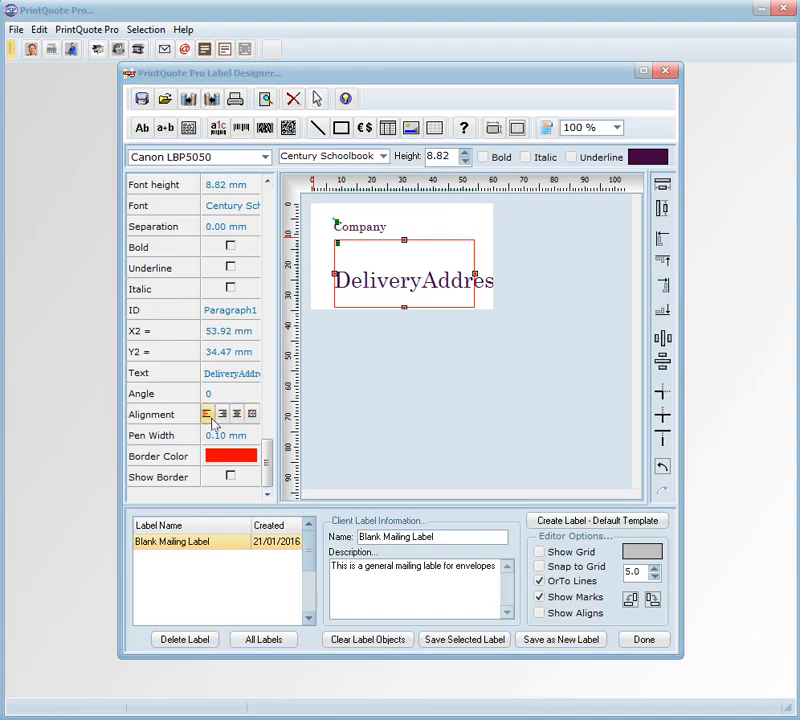
left_click(207, 415)
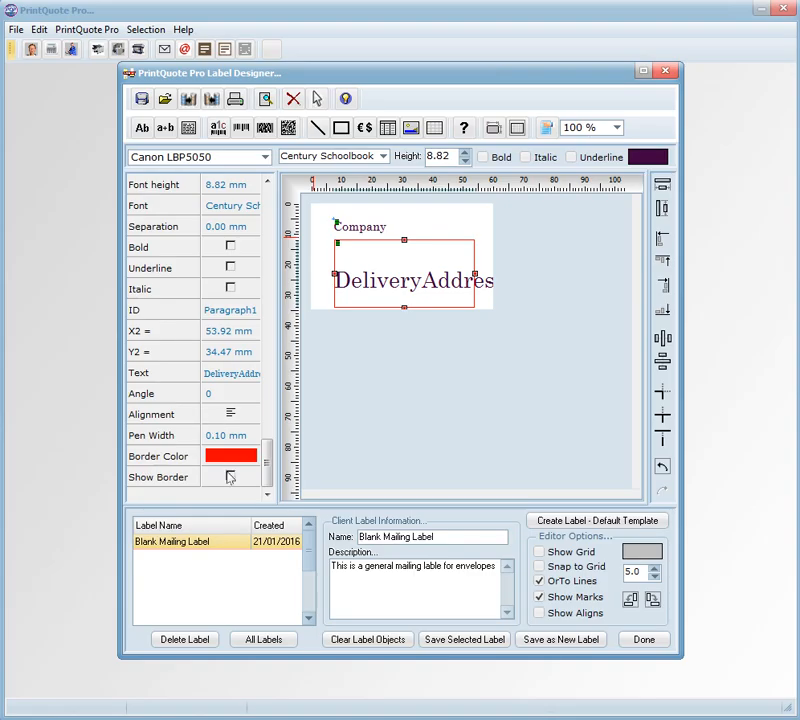
- Reduce the delivery address paragraph's font height to 4.32 mm
left_click_drag(268, 455, 270, 405)
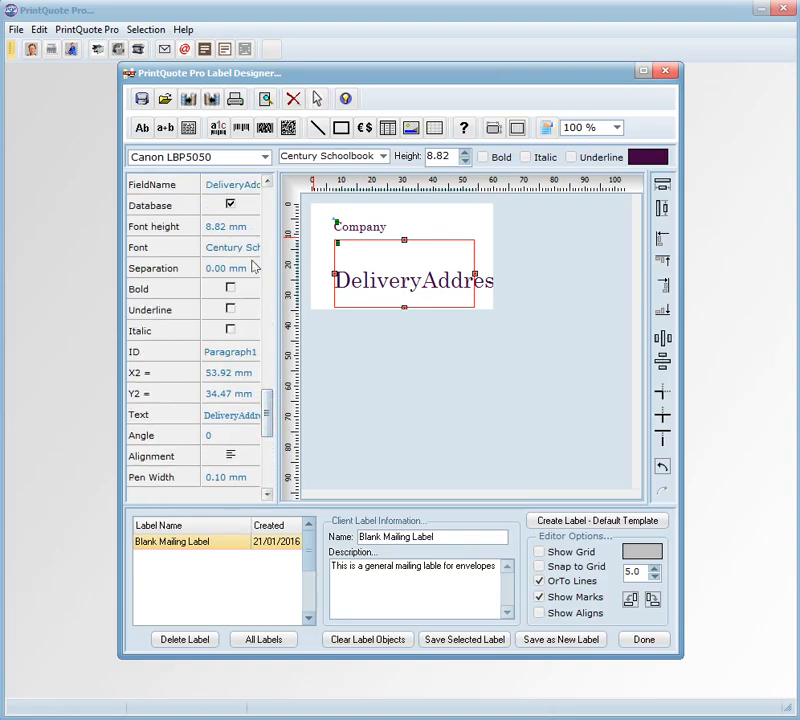
left_click(250, 228)
left_click(251, 232)
left_click(251, 232)
left_click(251, 232)
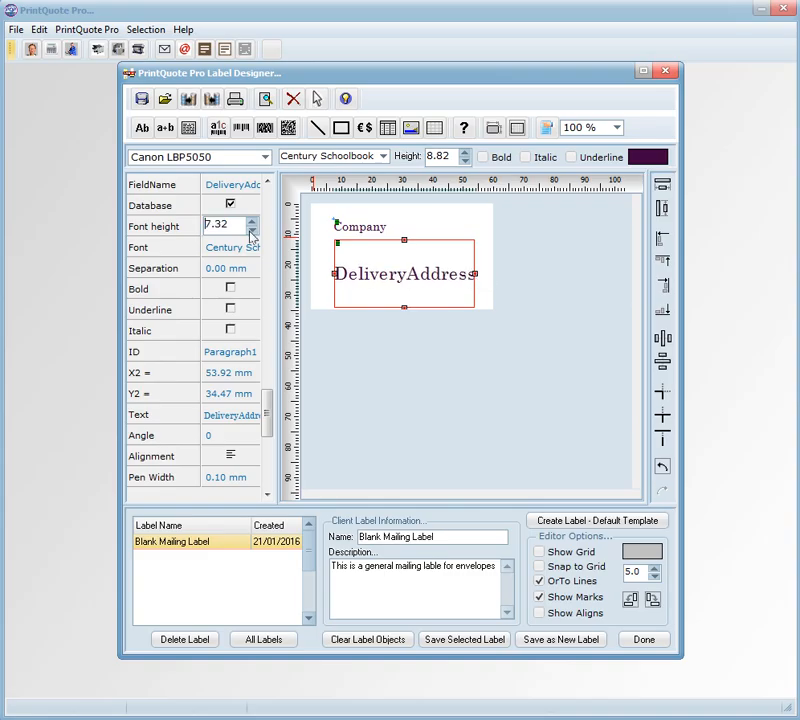
left_click(251, 232)
left_click(251, 232)
left_click(251, 232)
left_click(251, 232)
left_click(251, 232)
left_click(251, 232)
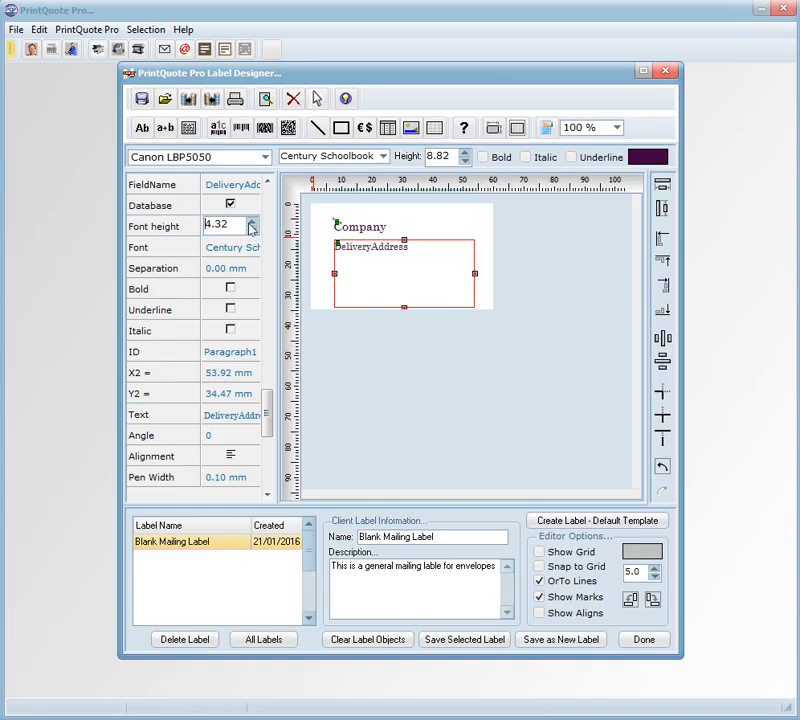
left_click(251, 224)
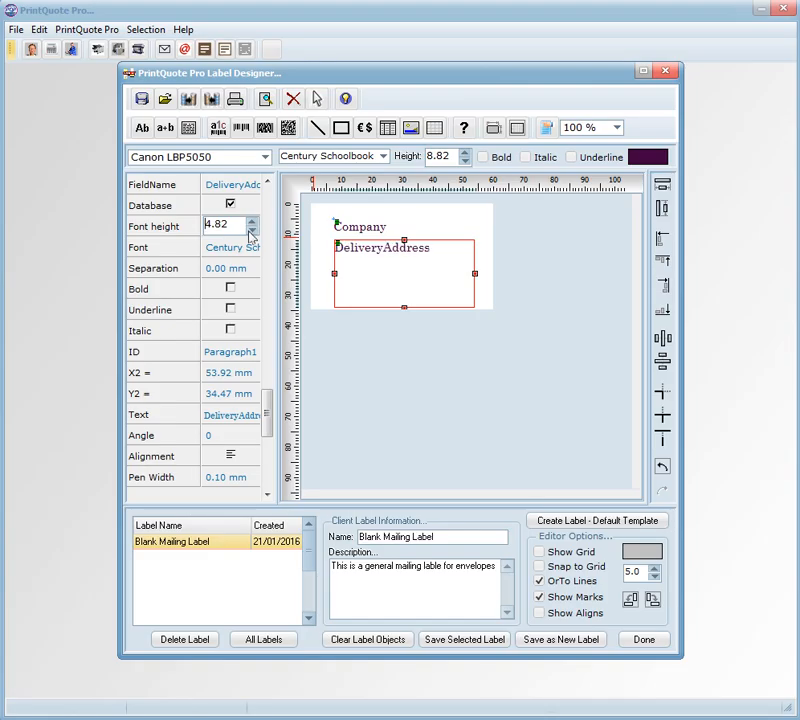
left_click(251, 232)
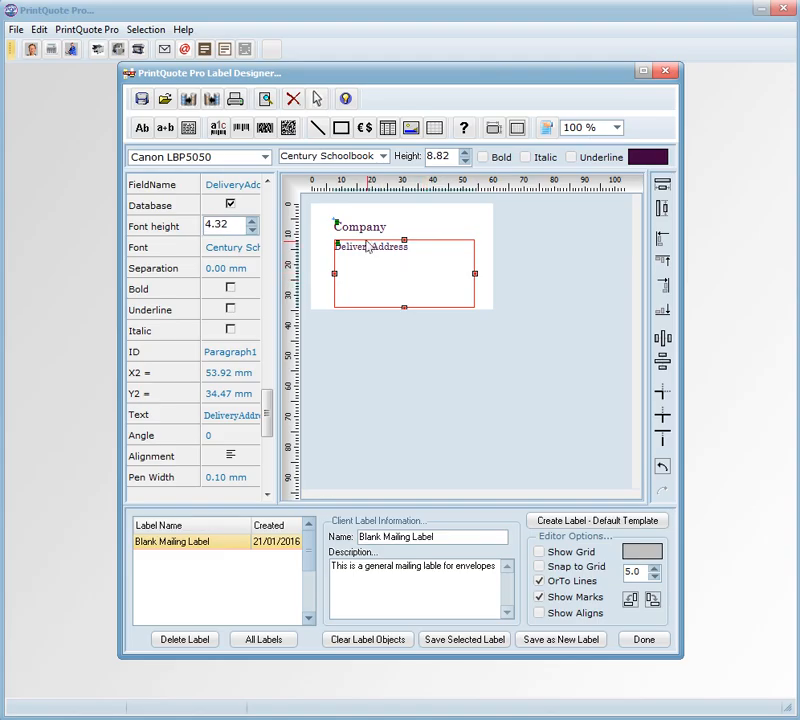
- Move the Company text closer to the upper-left corner of the label
left_click(318, 99)
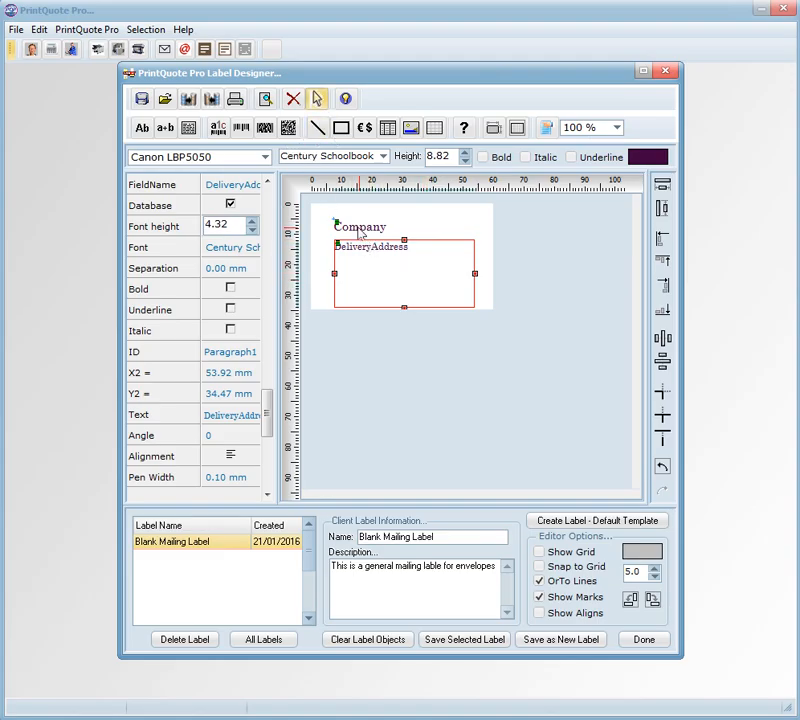
left_click(339, 228)
mouse_move(354, 236)
left_mouse_down()
mouse_move(334, 238)
mouse_move(339, 232)
left_mouse_up()
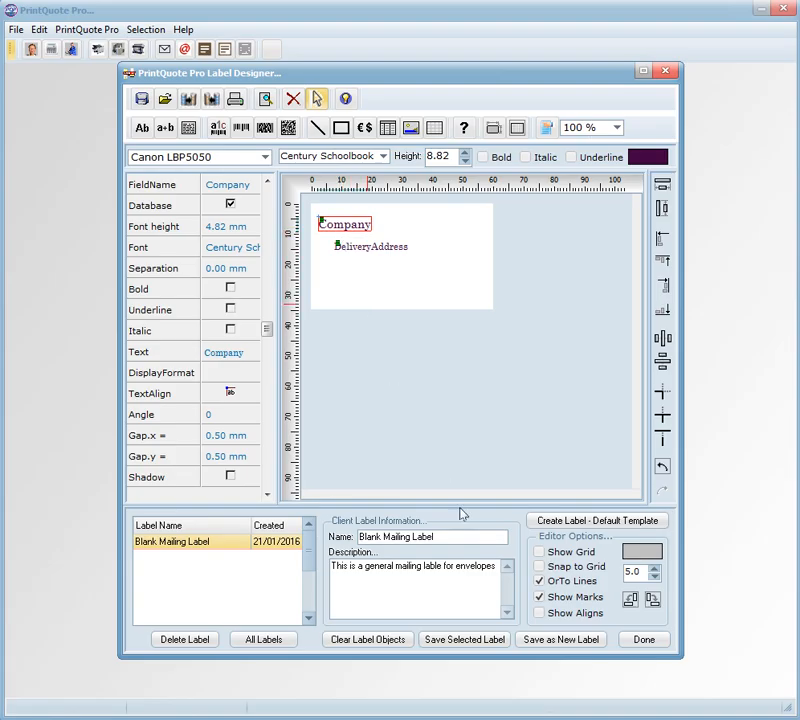
- Turn on grid snapping with a spacing of 2.0 and move the delivery address paragraph directly beneath the Company text
left_click(540, 566)
left_click(362, 250)
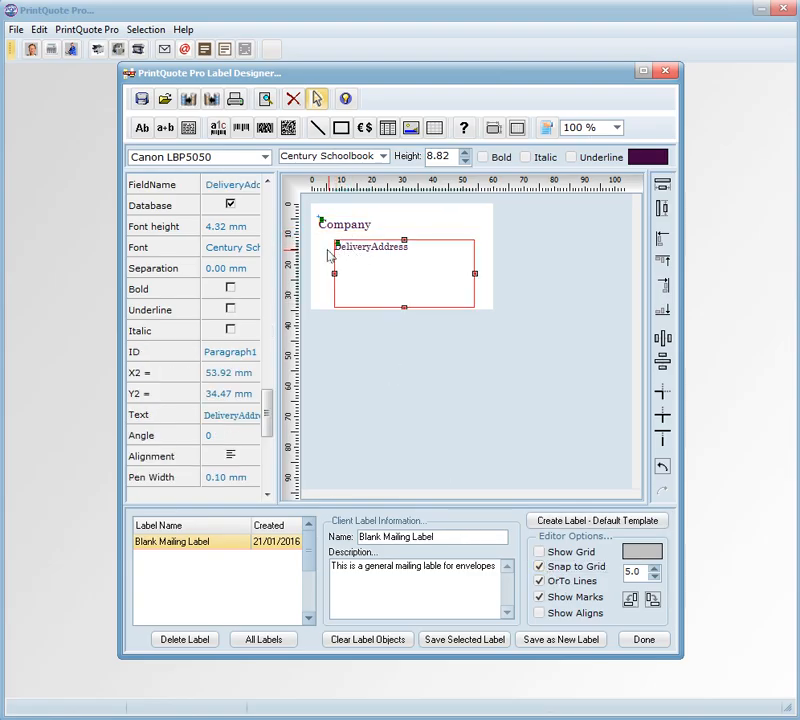
left_click_drag(369, 252, 354, 249)
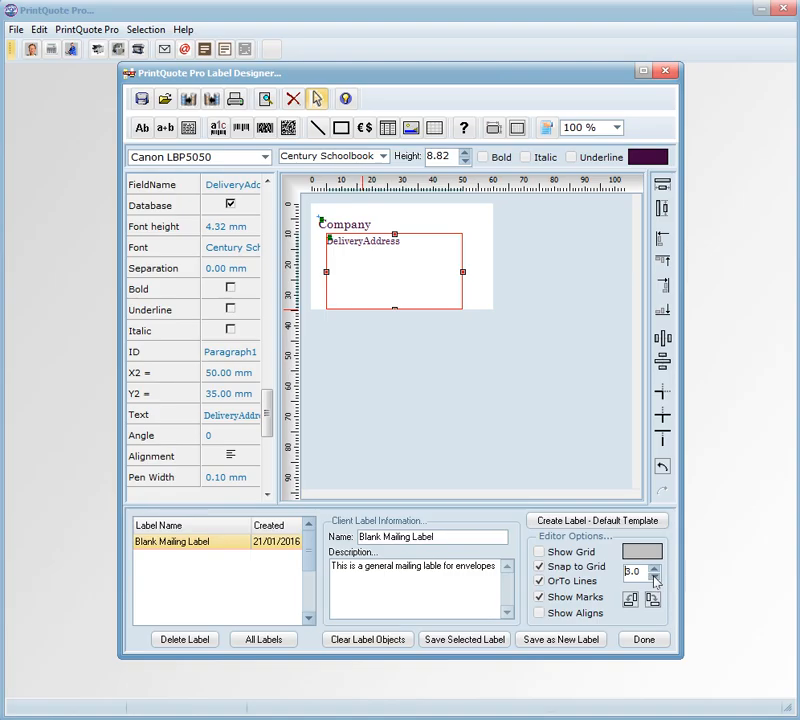
left_click_drag(366, 262, 355, 262)
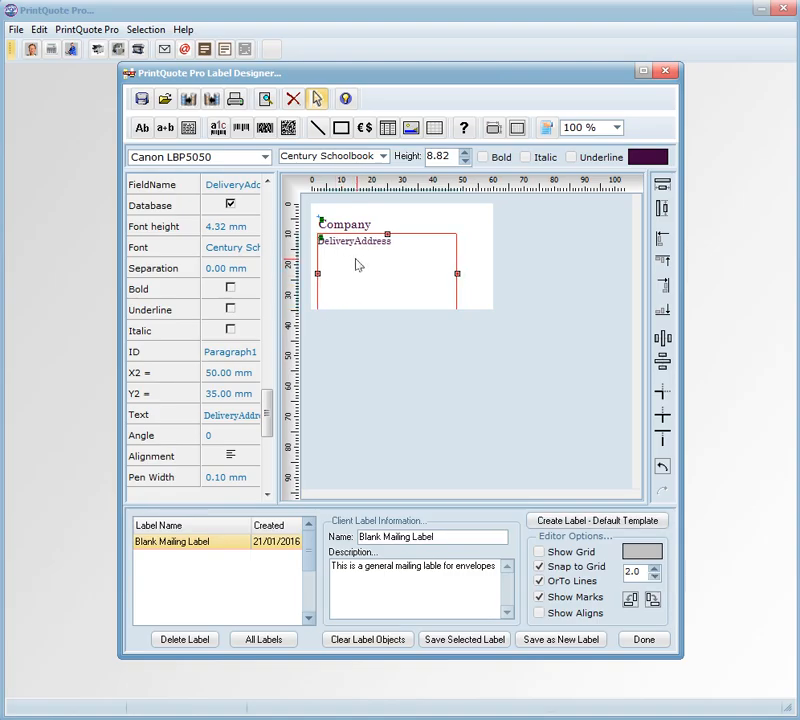
- Shorten the delivery address paragraph so its lower edge sits at 32 mm, and nudge the Company text into line with it
left_click(347, 227)
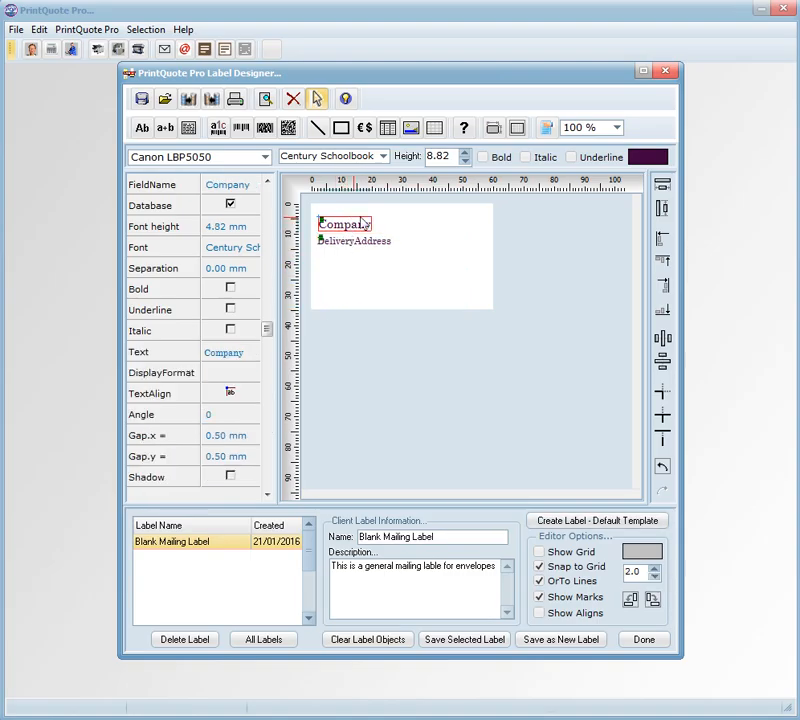
left_click(358, 245)
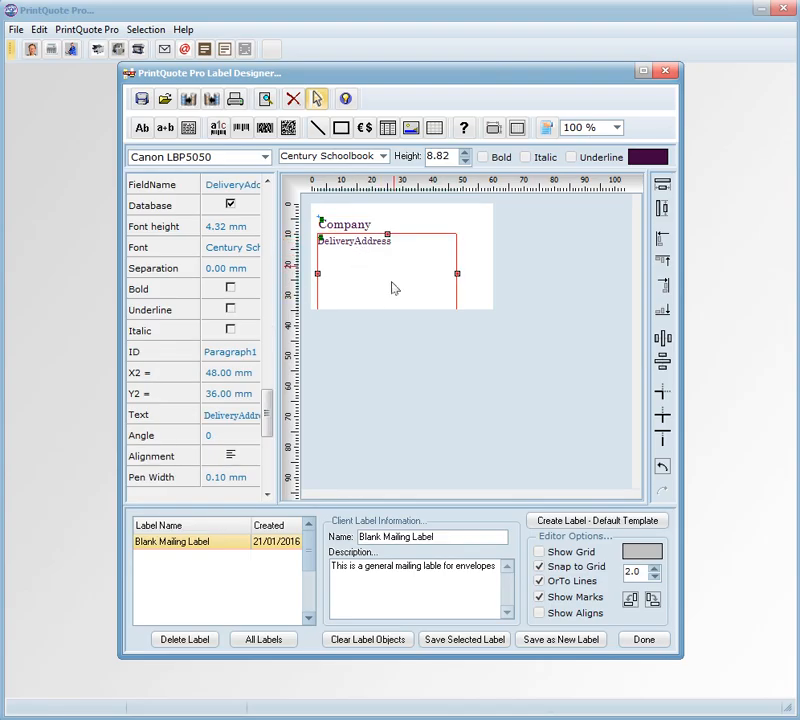
left_click_drag(388, 234, 385, 253)
left_click(368, 225)
mouse_move(350, 229)
left_mouse_down()
mouse_move(390, 234)
mouse_move(342, 231)
left_mouse_up()
left_click(359, 271)
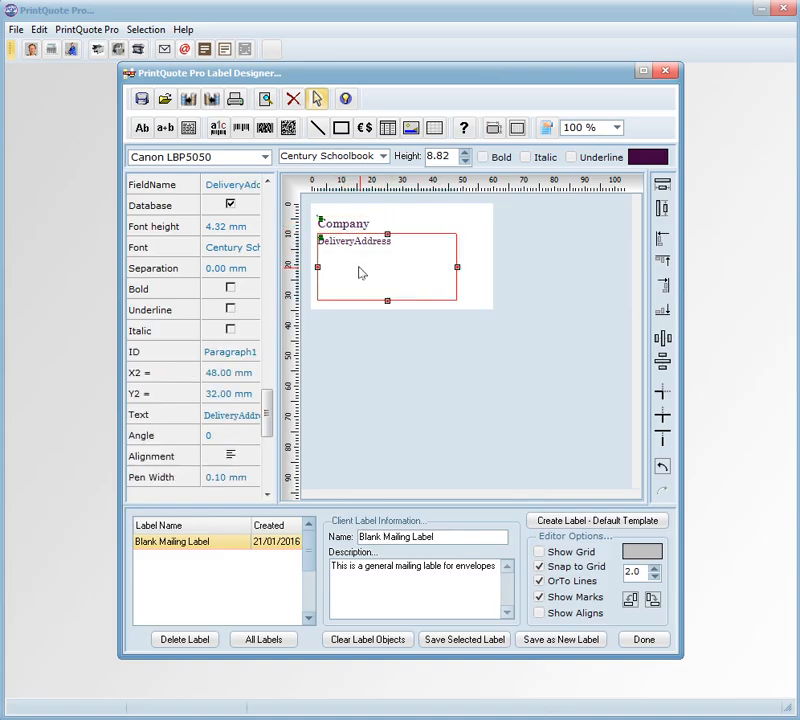
left_click(350, 228)
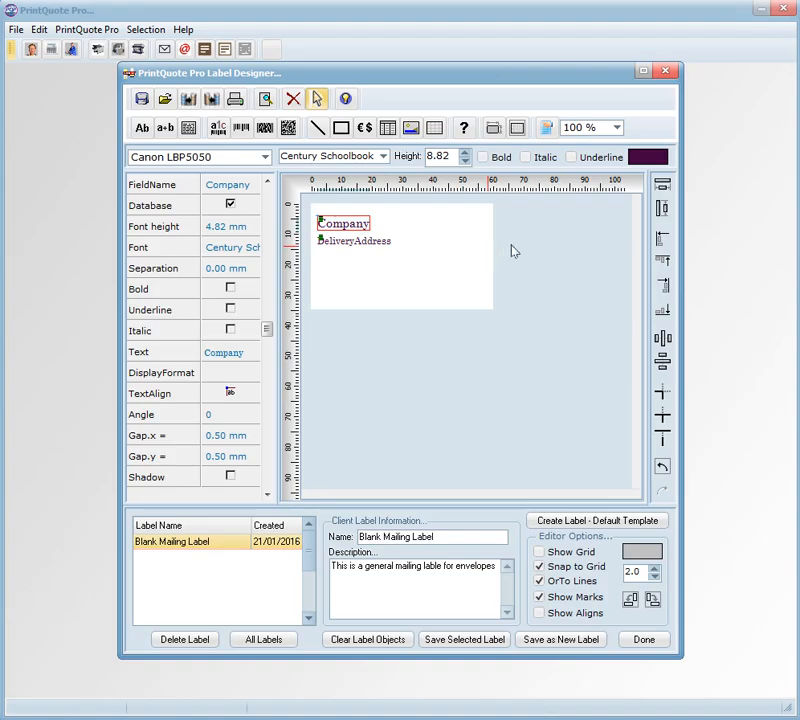
left_click(514, 332)
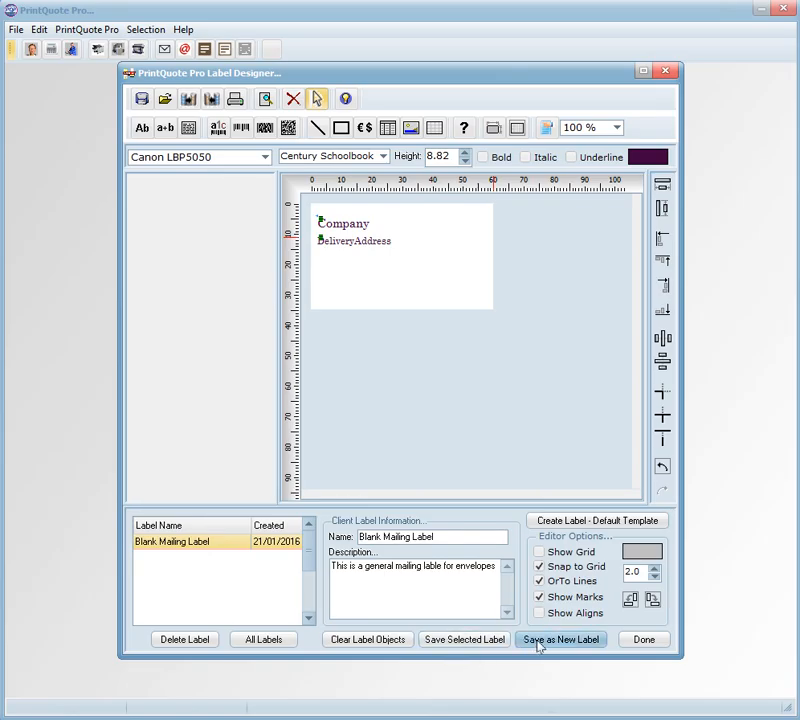
- Rename the label to Client Mailing Label and save it as a new label
left_click_drag(384, 538, 298, 543)
type("Ja")
key("BackSpace")
key("BackSpace")
type("Client")
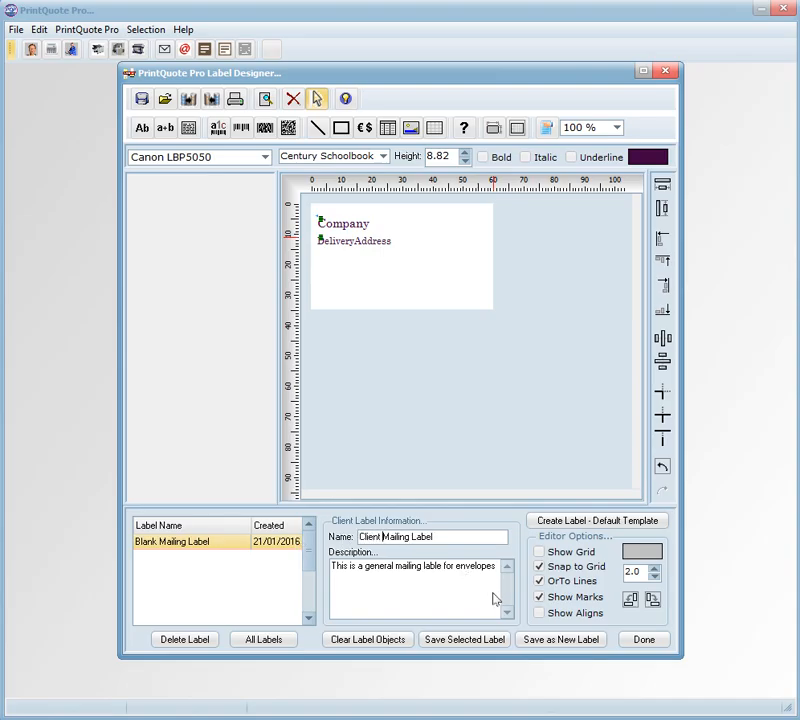
left_click(546, 646)
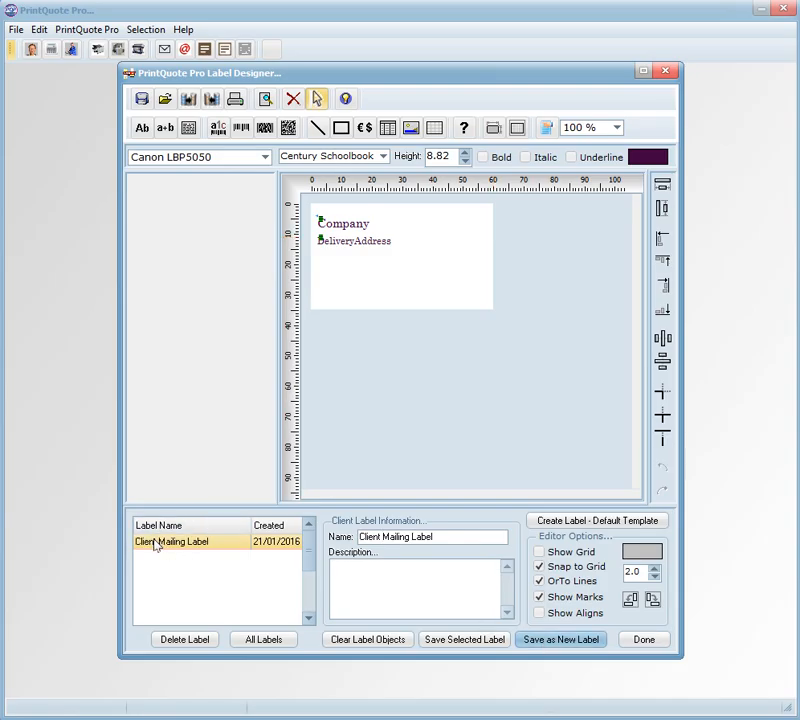
- List all saved labels, compare the blank and client mailing labels, and load Client Mailing Label
left_click(264, 639)
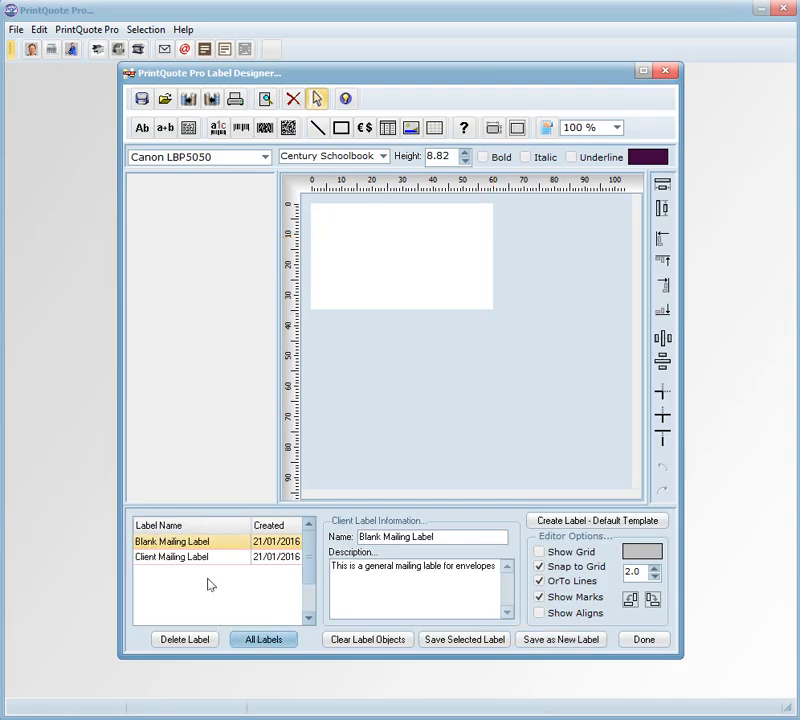
left_click(151, 558)
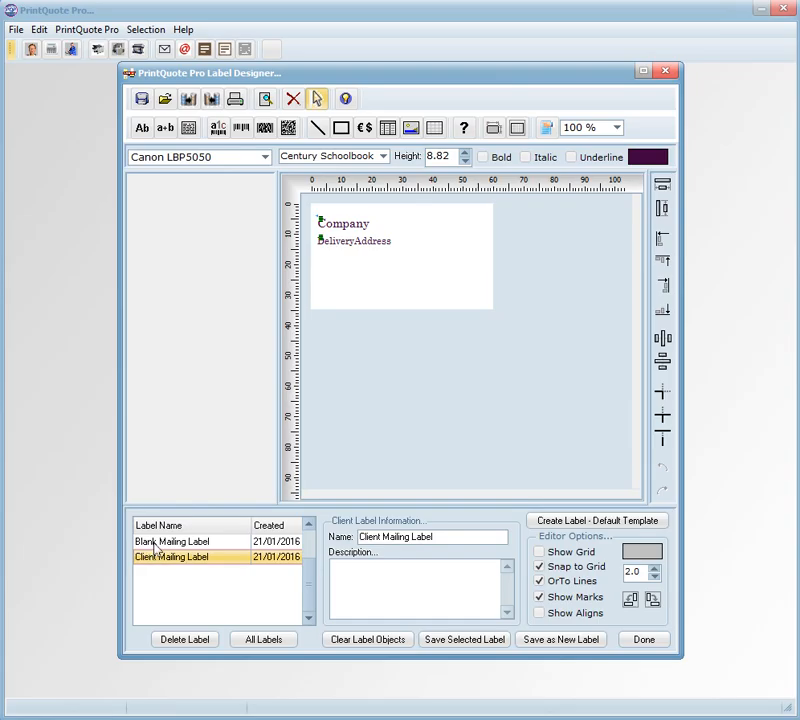
left_click(157, 544)
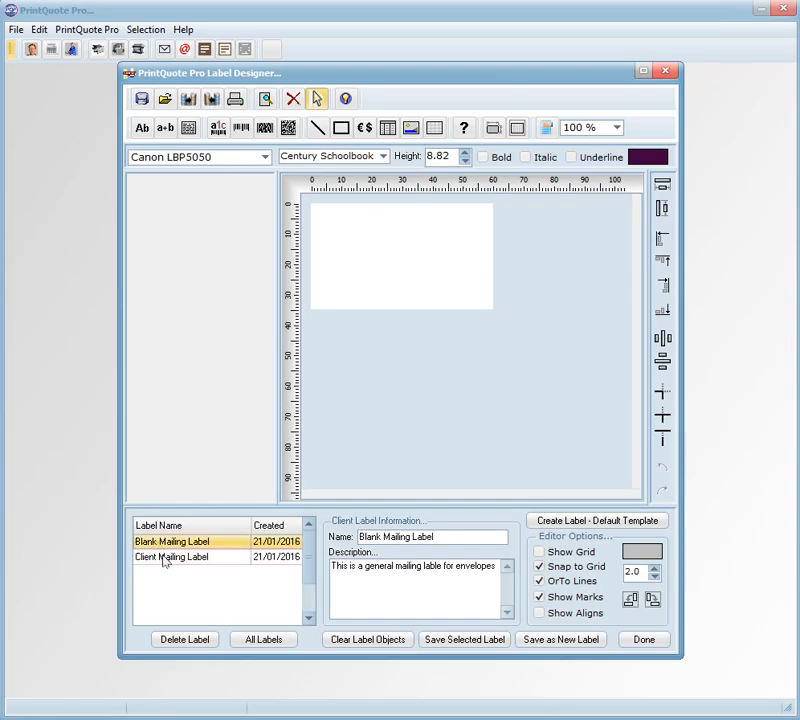
left_click(165, 559)
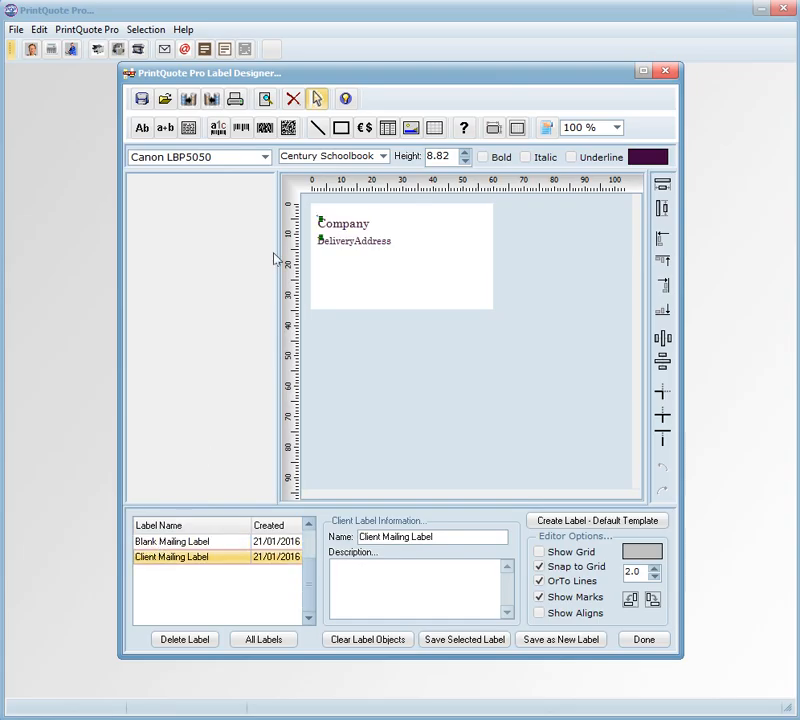
- Open the print preview of Client Mailing Label and zoom in to examine the labels for all three selected clients
left_click(265, 100)
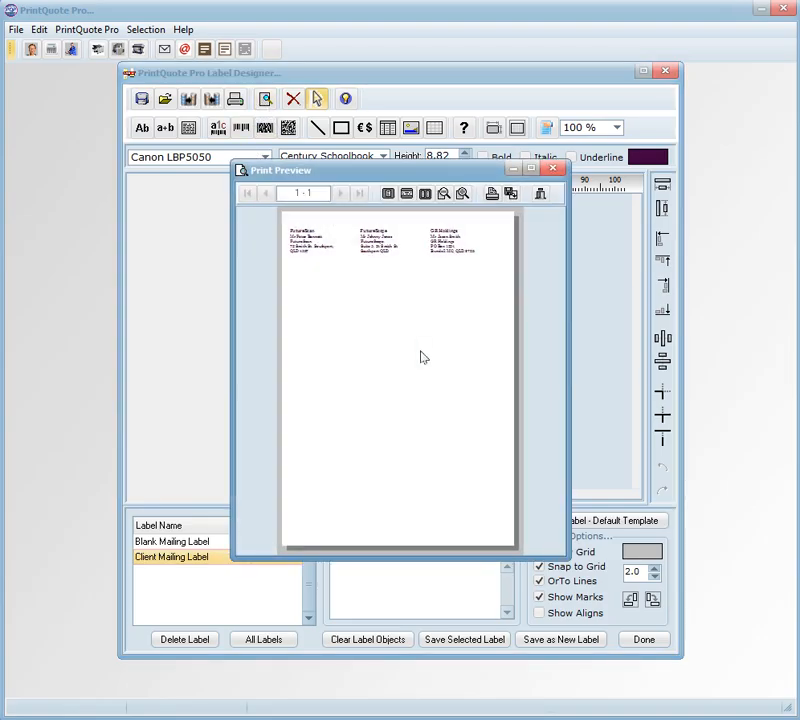
left_click(462, 193)
left_click(462, 193)
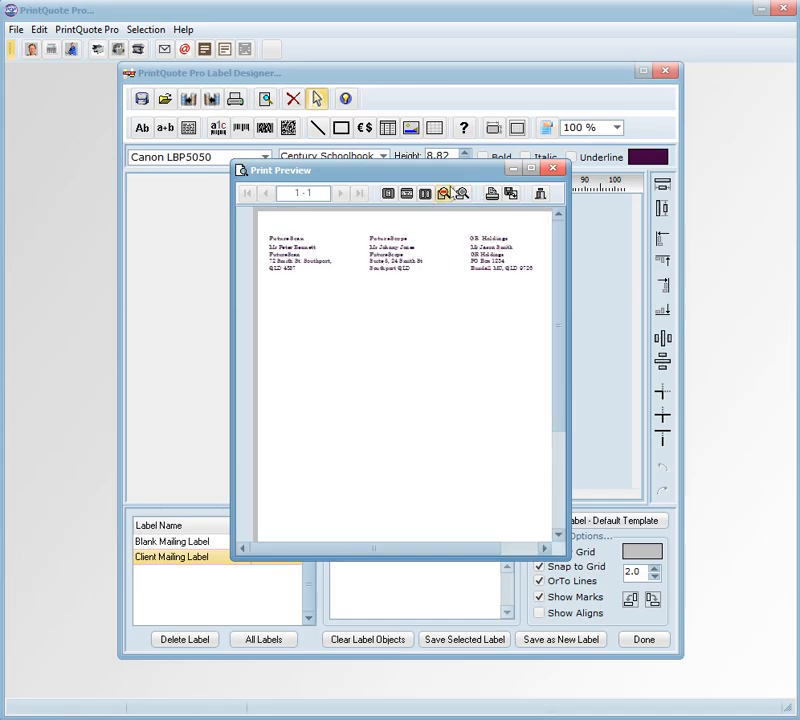
left_click(462, 193)
left_click(462, 193)
left_click(462, 193)
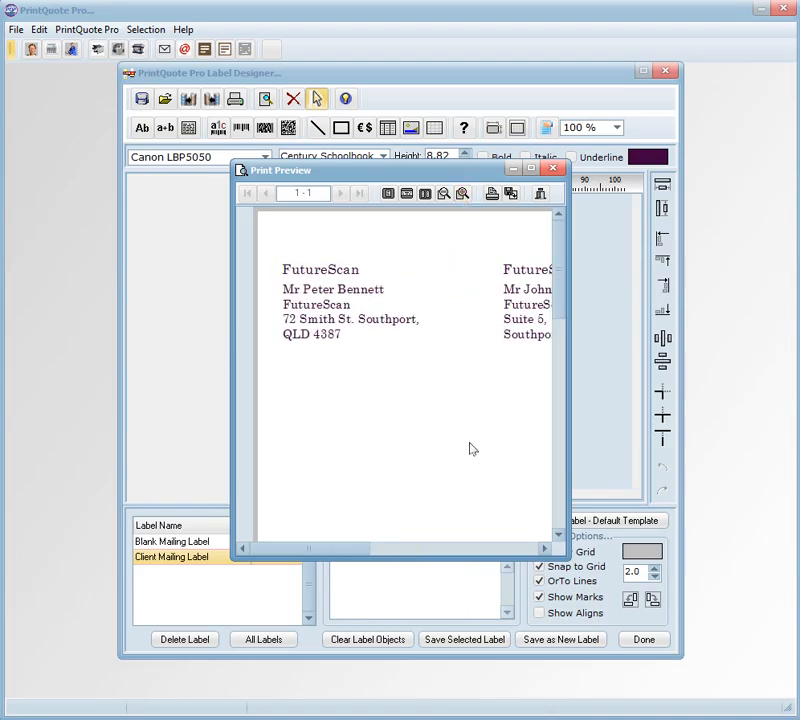
left_click_drag(362, 548, 468, 549)
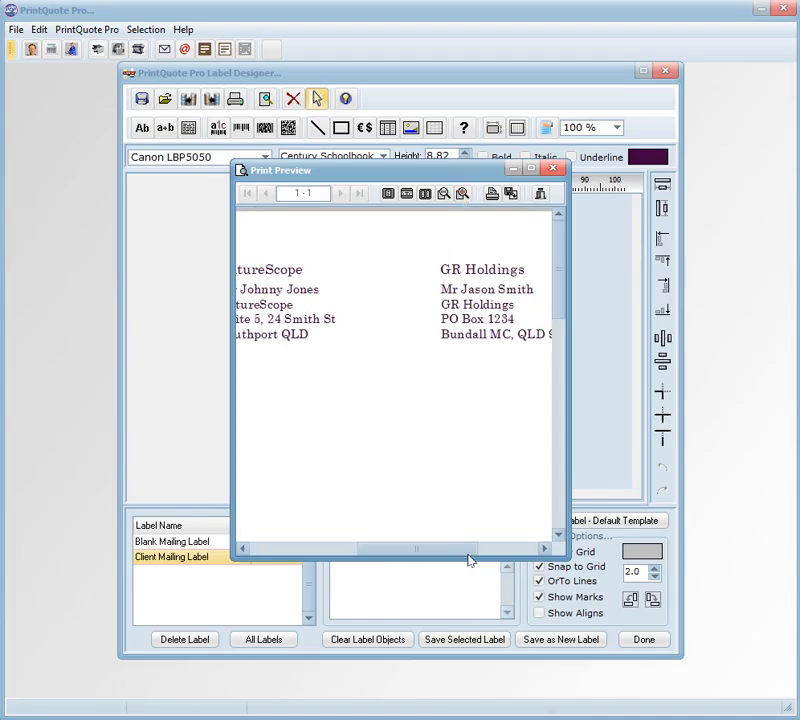
- Set the first label of the second row as the sheet's starting position and check the placement in the print preview
left_click(540, 193)
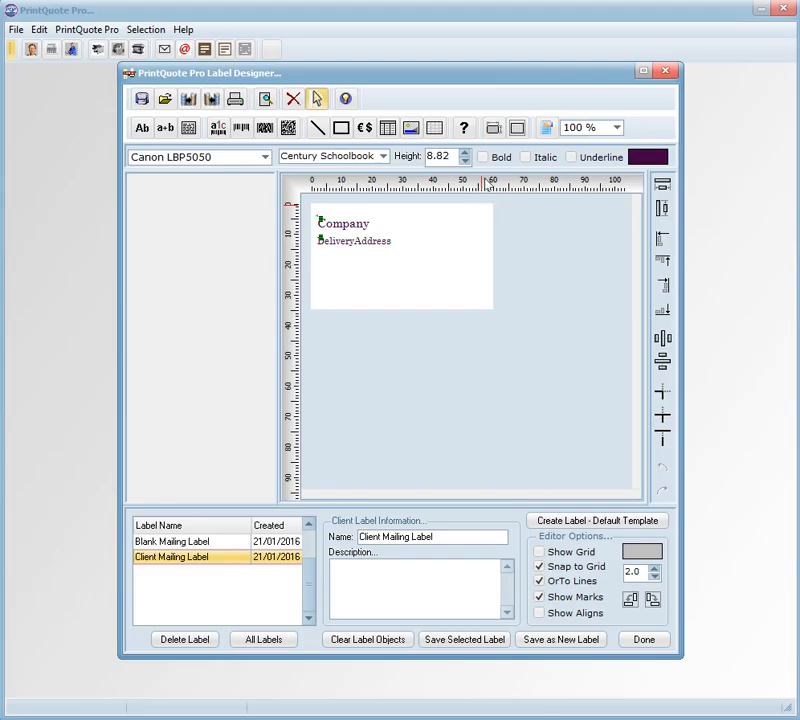
left_click(494, 128)
left_click(434, 280)
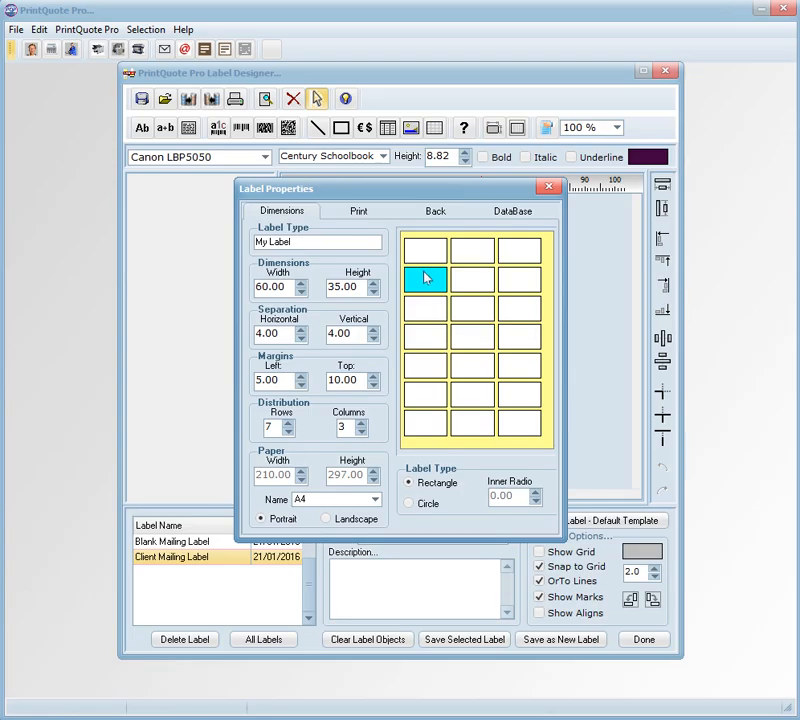
left_click(549, 187)
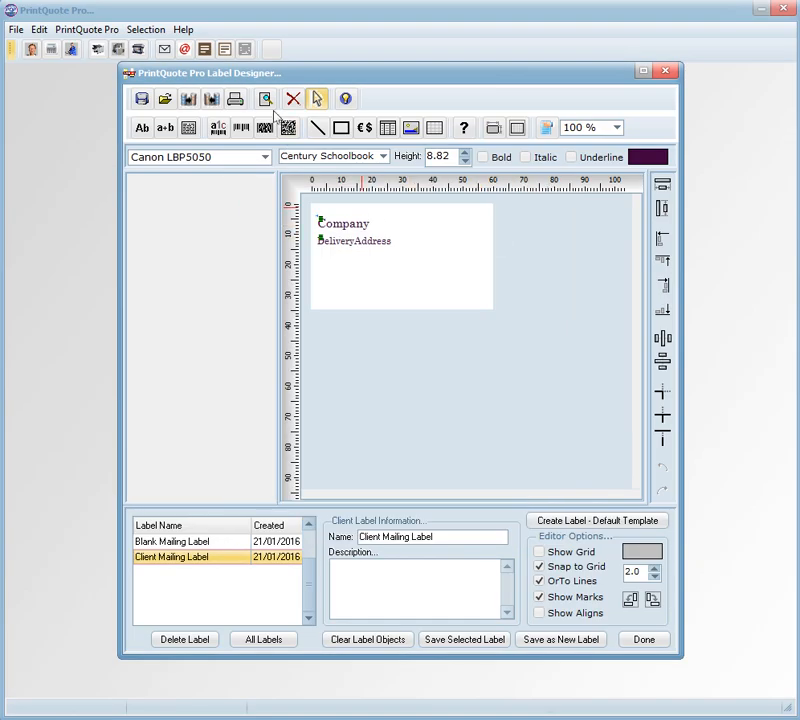
left_click(265, 98)
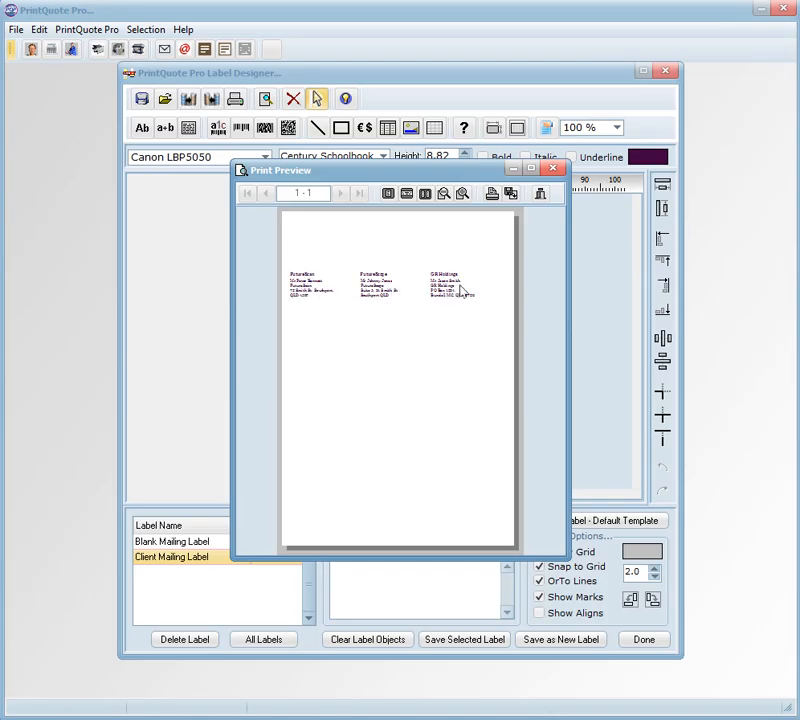
left_click(549, 169)
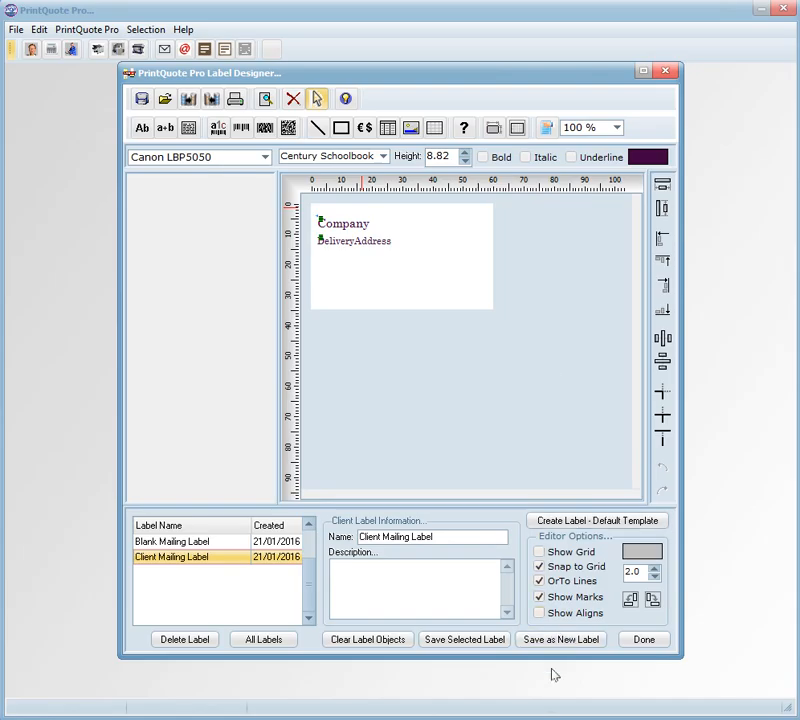
- Return to the client records, reopen label printing for the whole client list and load Client Mailing Label
left_click(635, 643)
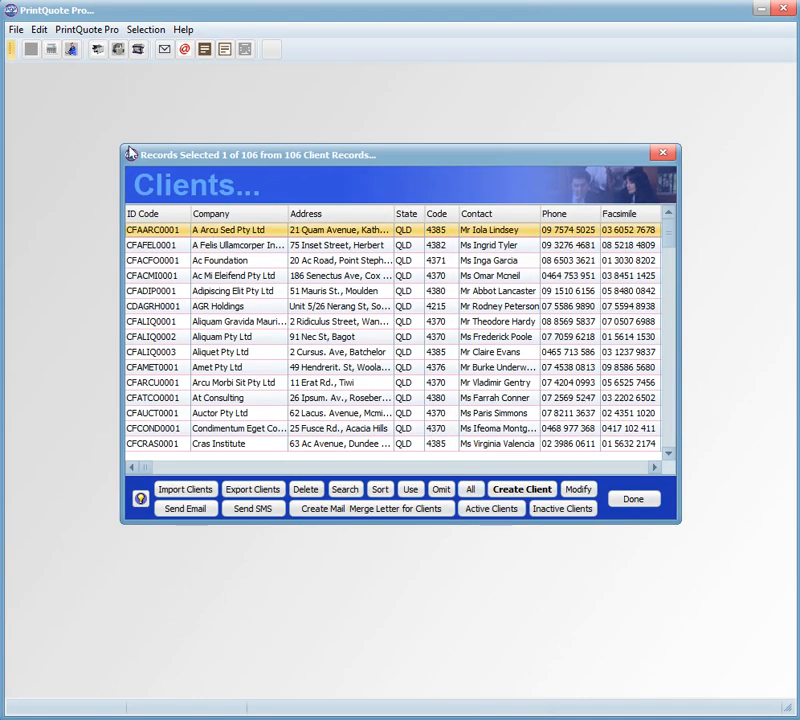
left_click(15, 29)
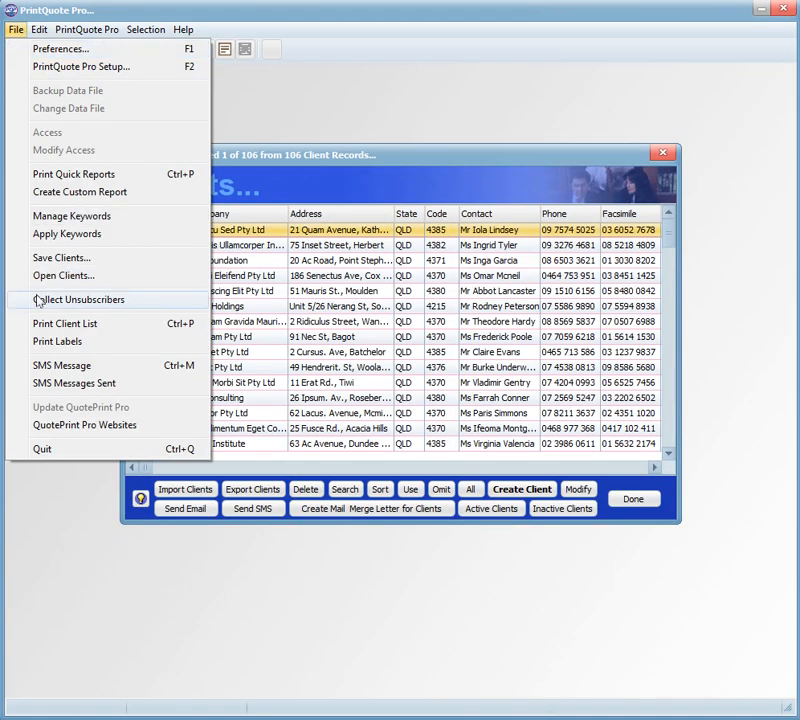
left_click(62, 342)
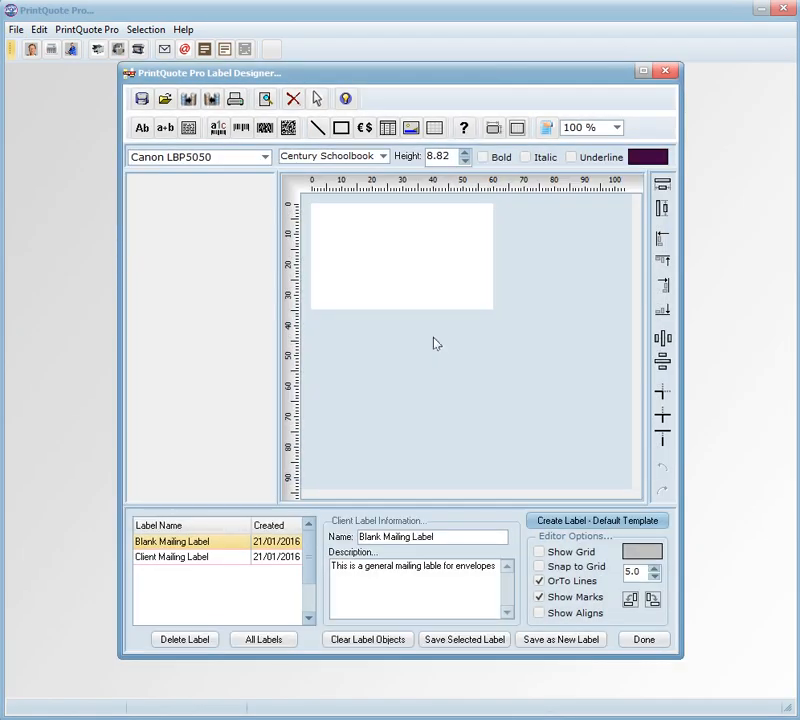
left_click(227, 563)
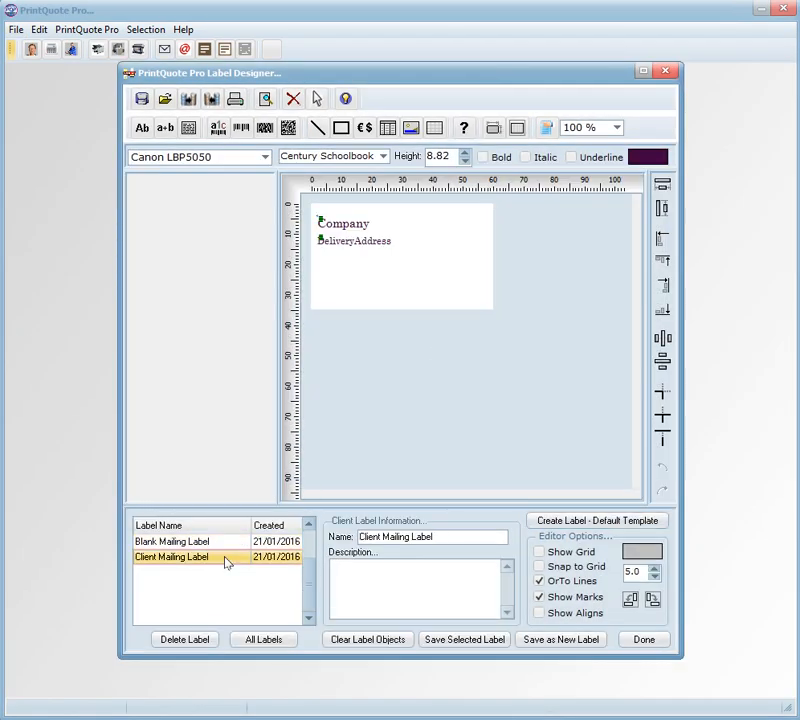
- Preview the client labels enlarged, examine every page for company names and delivery addresses, and close the preview
left_click(265, 99)
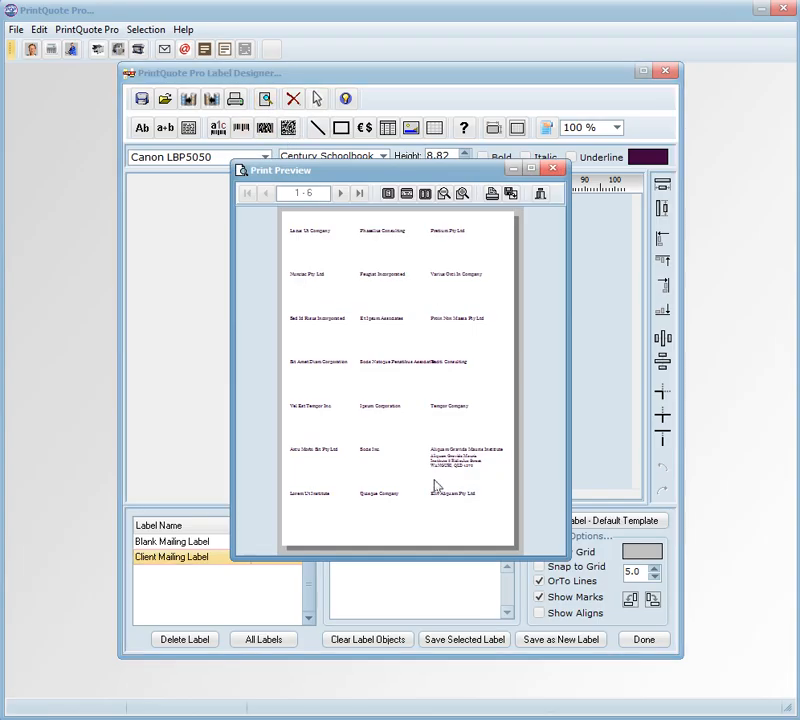
left_click(463, 196)
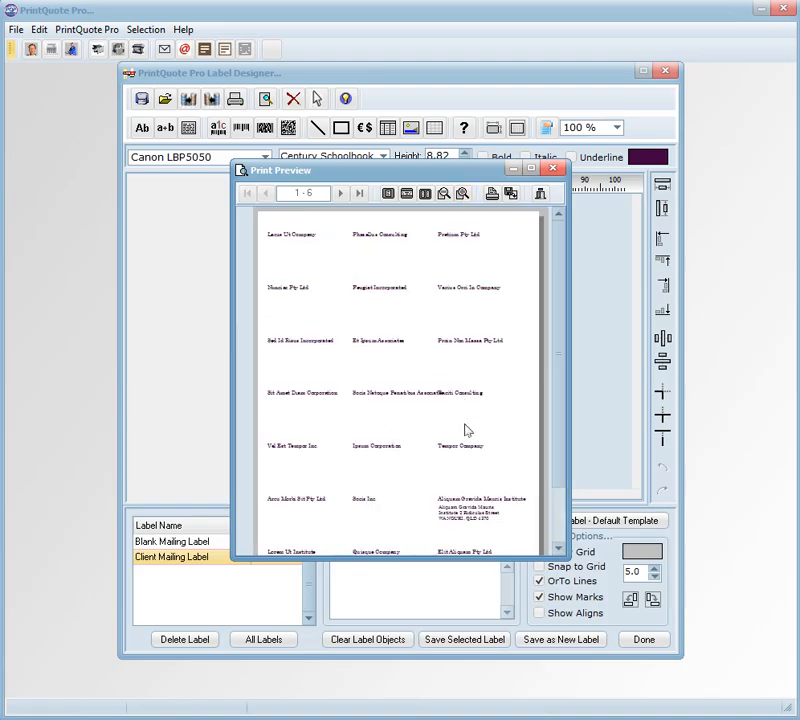
scroll(562, 462, "down", 2)
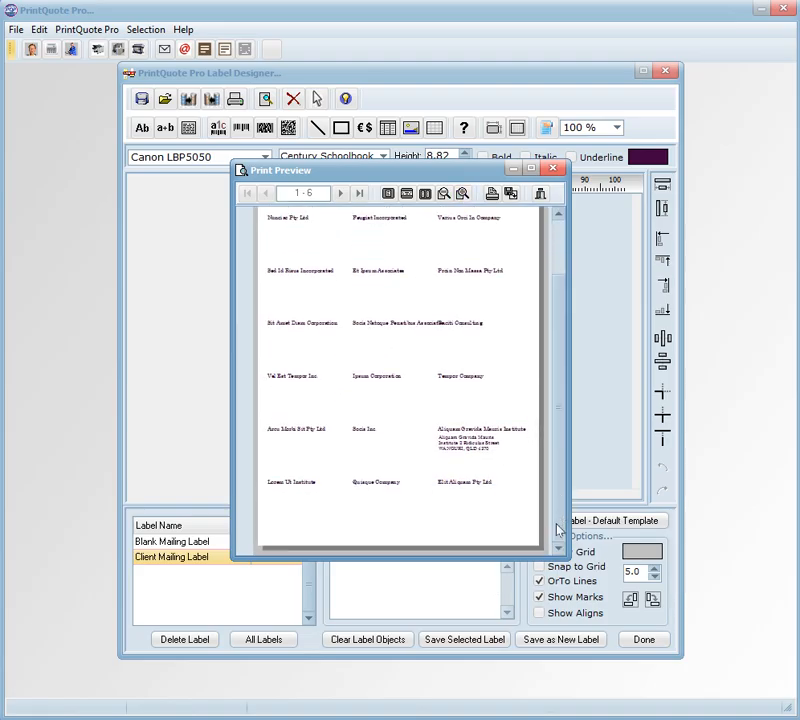
left_click(341, 194)
left_click(341, 194)
left_click(341, 194)
left_click(341, 194)
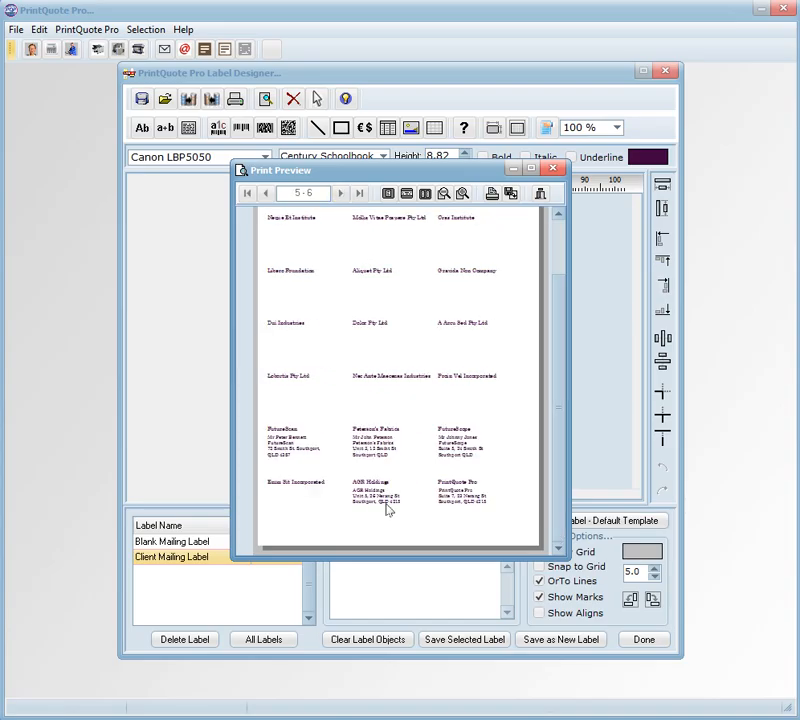
left_click(341, 194)
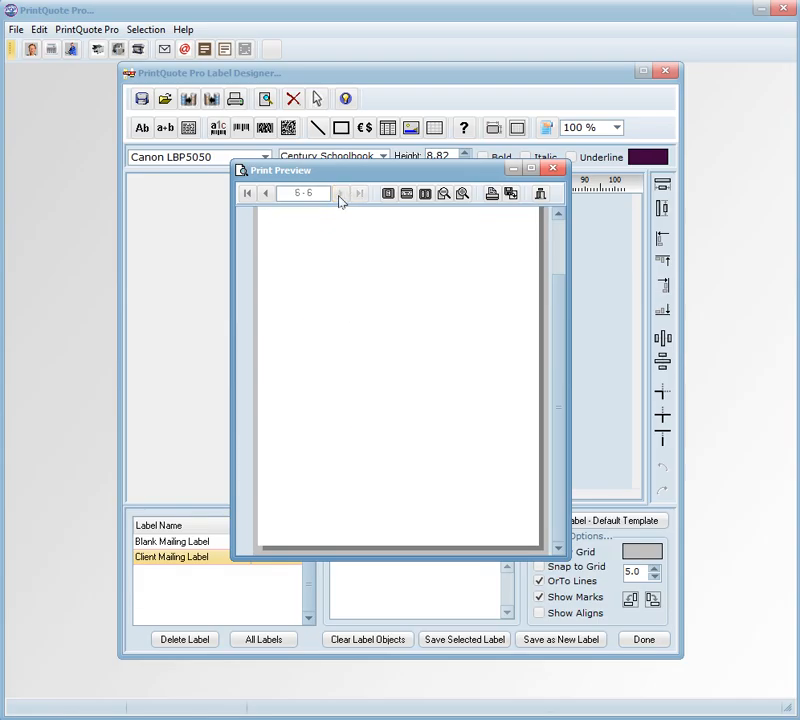
left_click(265, 194)
left_click(265, 194)
left_click(265, 194)
left_click(265, 194)
left_click(265, 194)
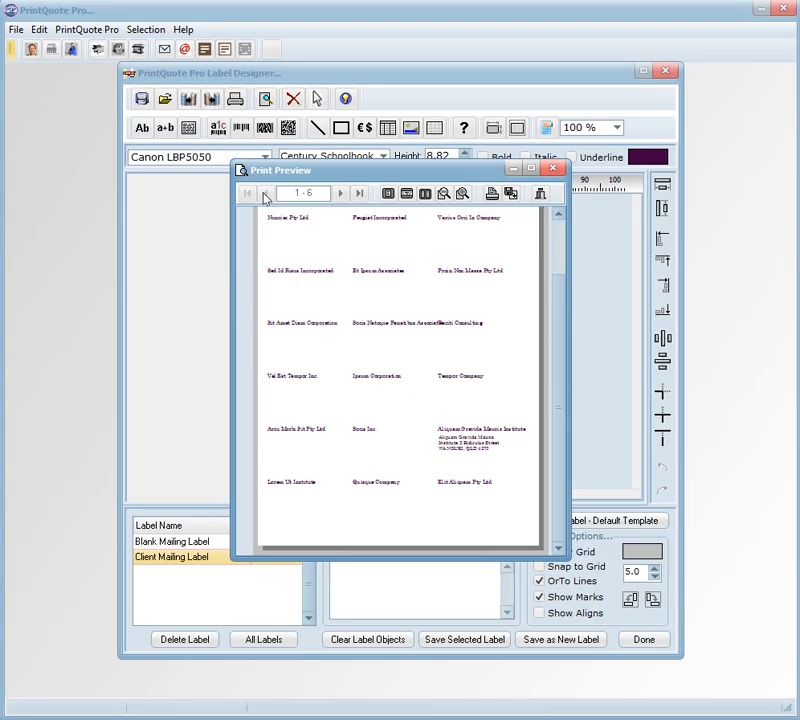
left_click(552, 171)
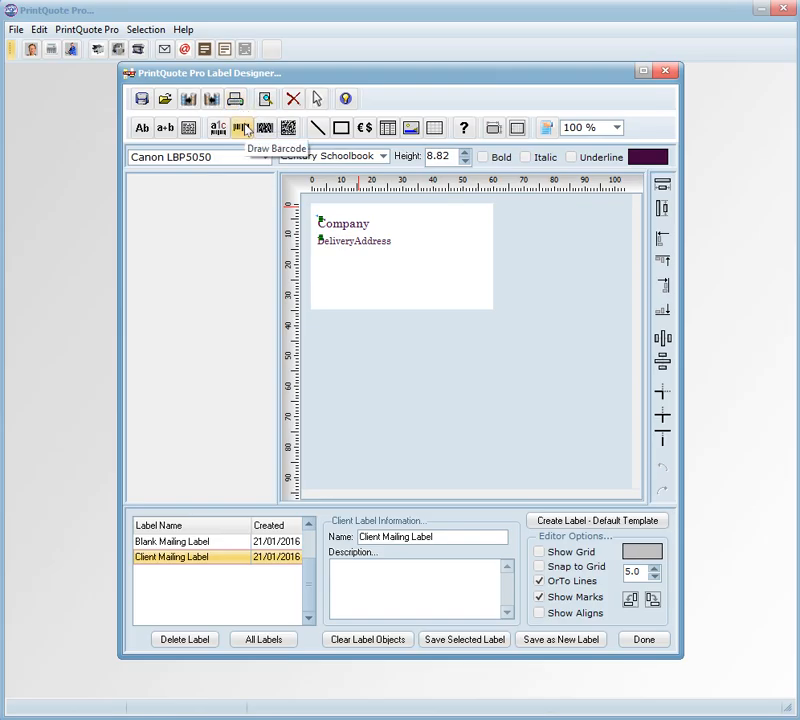
- Reduce the label list to Client Mailing Label, and close the label designer and the client records
left_click(187, 101)
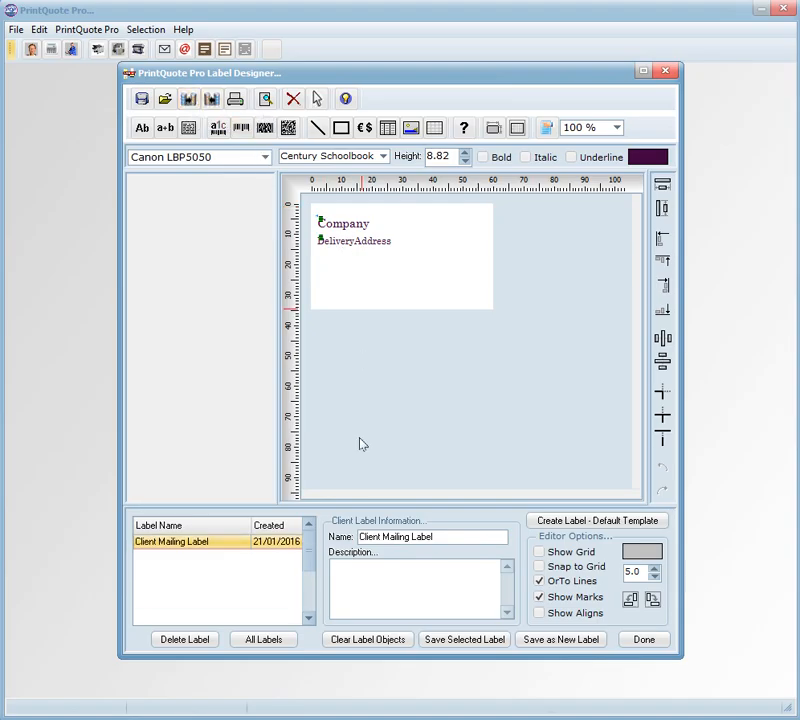
left_click(645, 640)
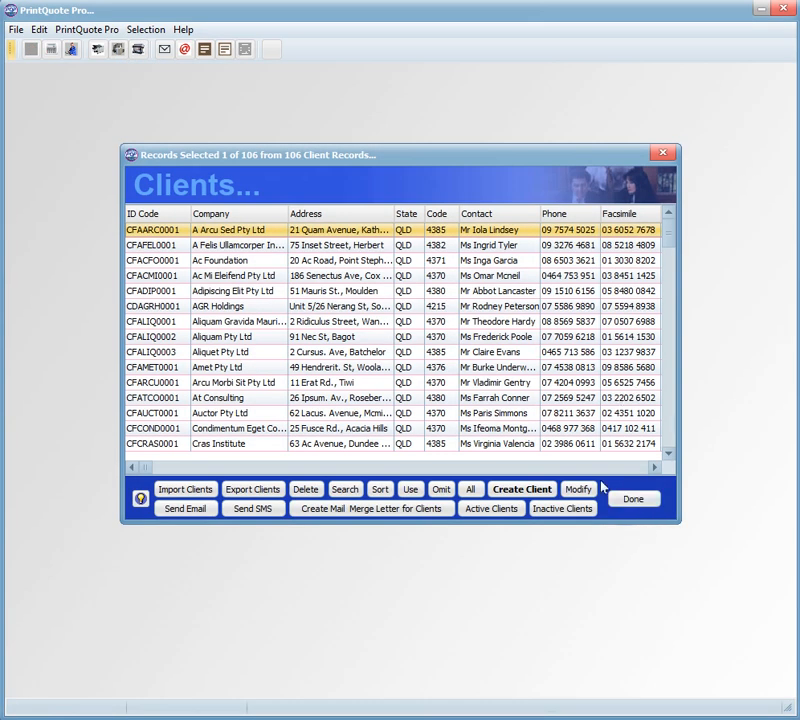
left_click(634, 498)
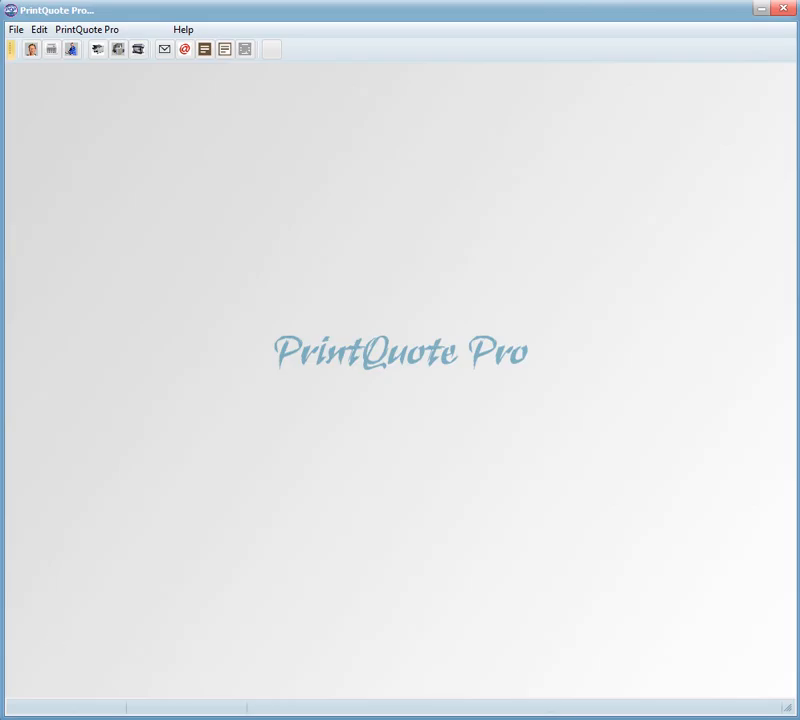